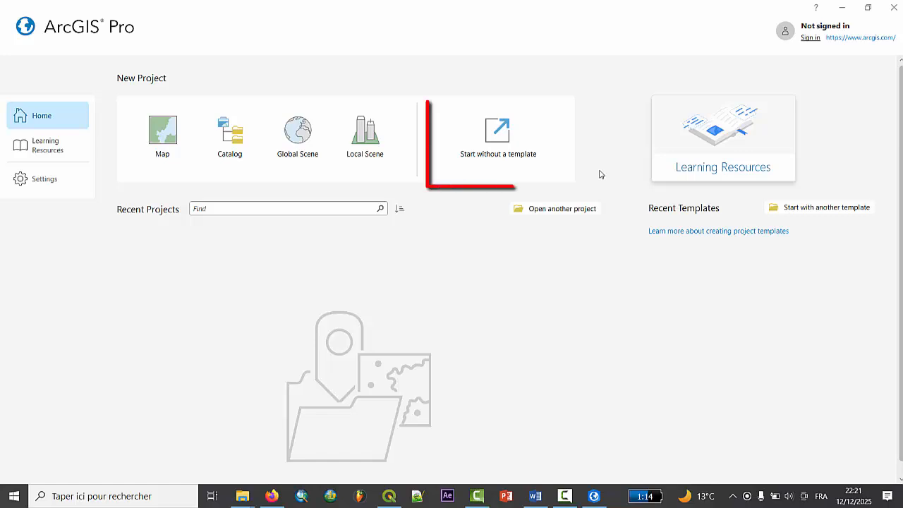
# Start a project without a template and insert a new map.
pyautogui.click(489, 145)
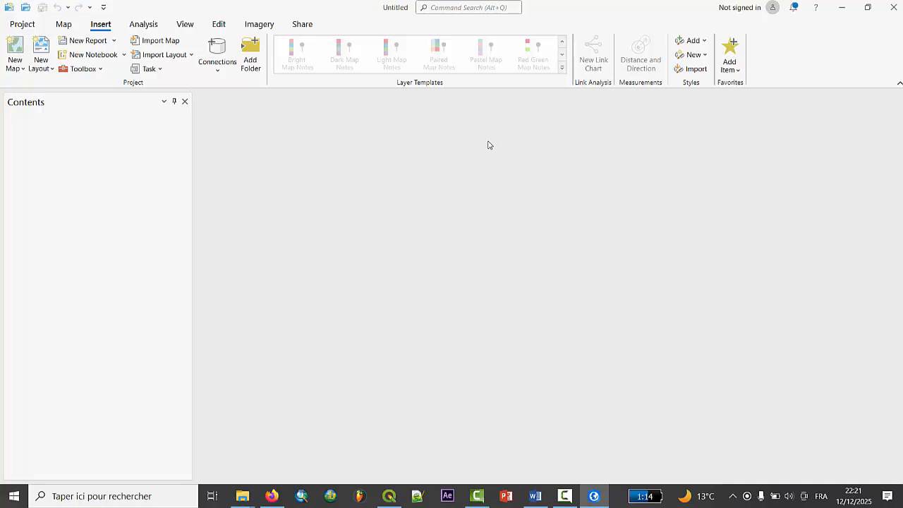
pyautogui.click(21, 54)
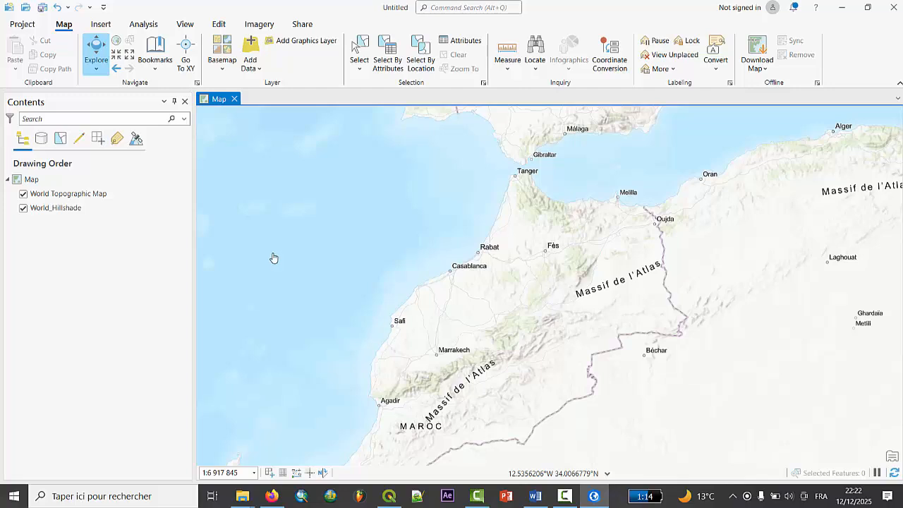
# Add the shapefile populations_provinces_fes_meknes.shp from the Demo Analyse Spatiale folder on the Bureau to the map.
pyautogui.click(32, 179)
pyautogui.rightClick(31, 179)
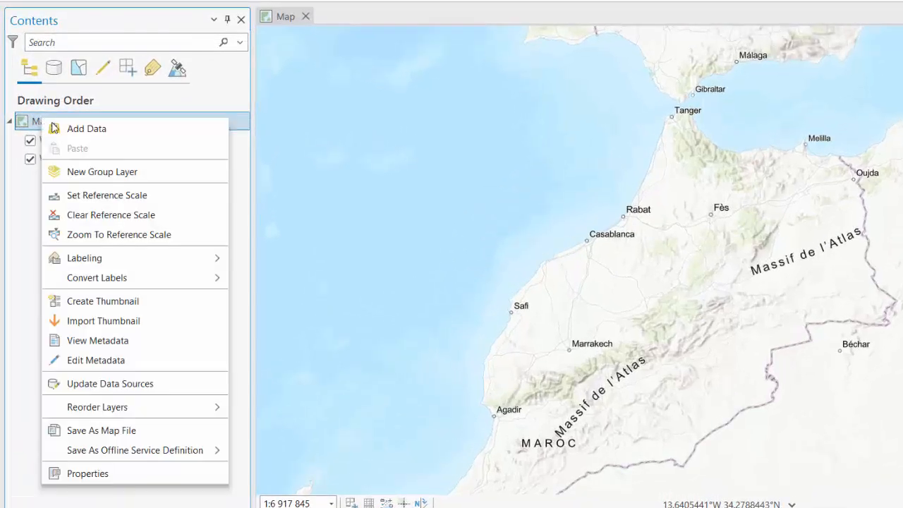
pyautogui.click(117, 132)
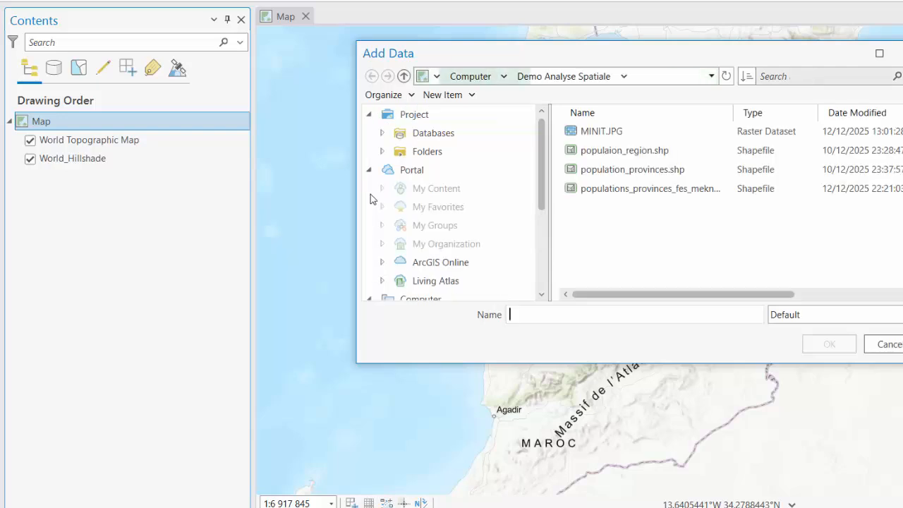
pyautogui.moveTo(544, 204); pyautogui.dragTo(541, 279)
pyautogui.click(382, 180)
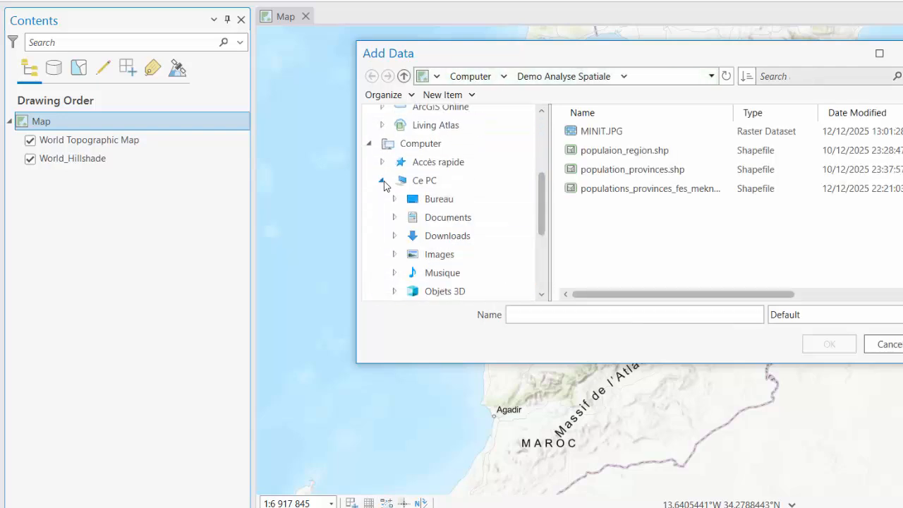
pyautogui.click(394, 199)
pyautogui.click(450, 220)
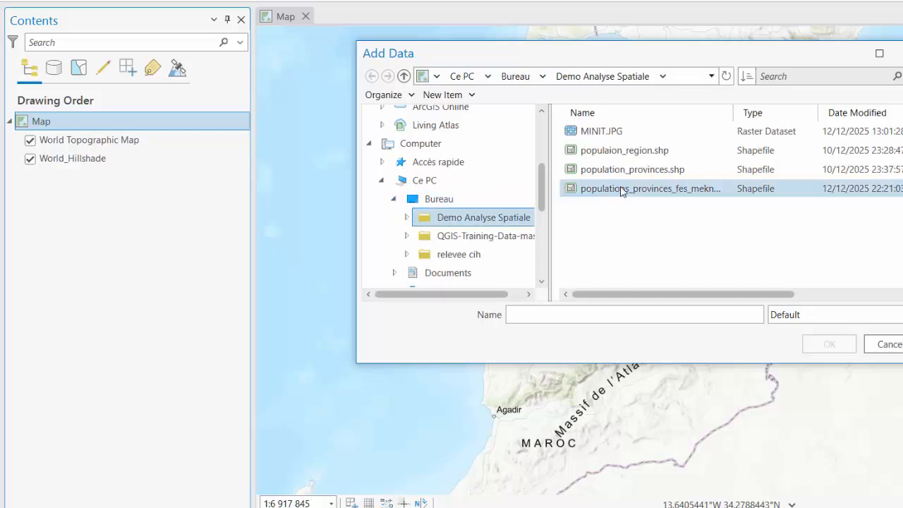
pyautogui.click(672, 188)
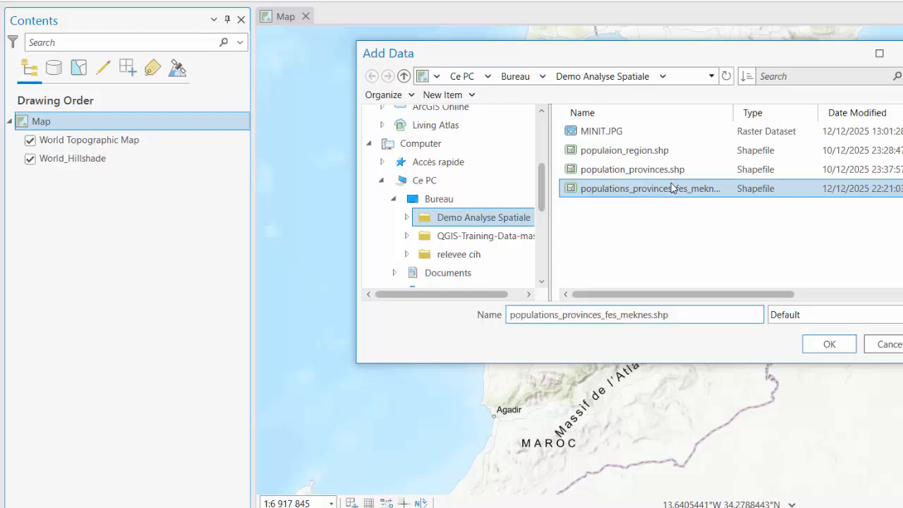
pyautogui.click(829, 344)
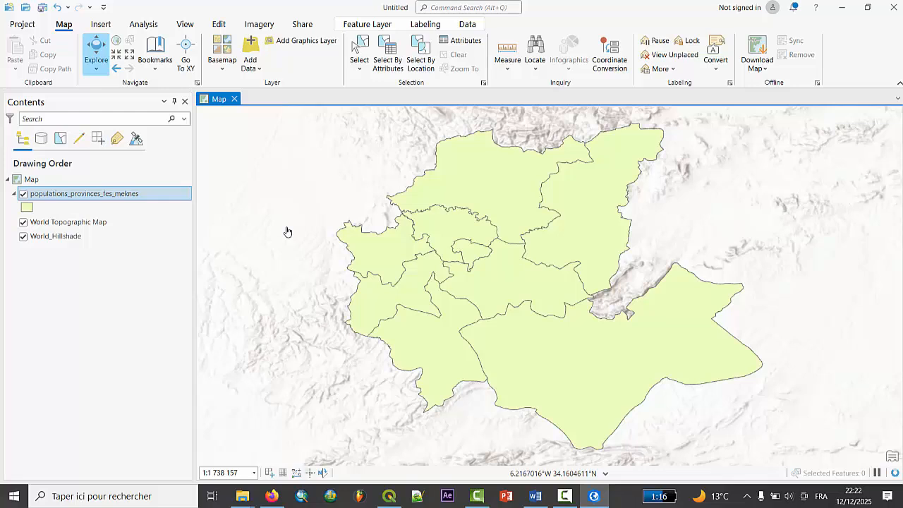
# Open the attribute table of the populations_provinces_fes_meknes layer.
pyautogui.click(119, 194)
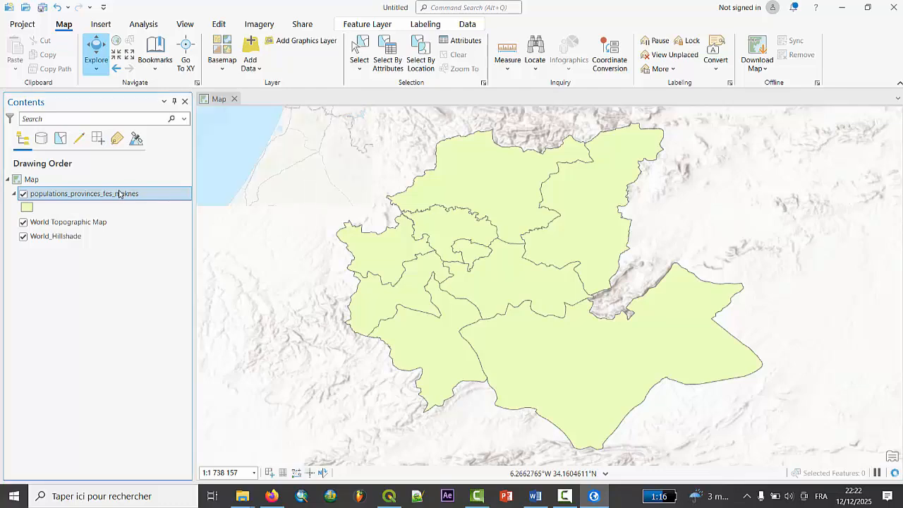
pyautogui.rightClick(118, 194)
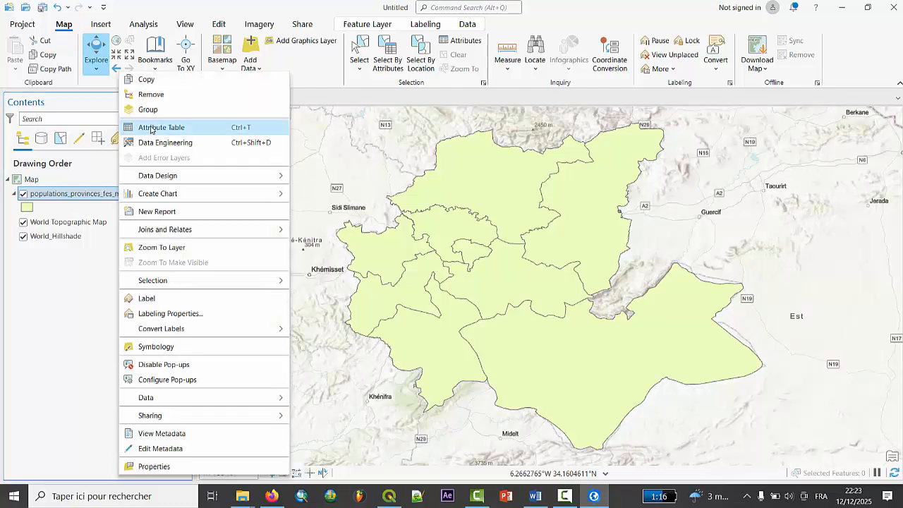
pyautogui.click(150, 129)
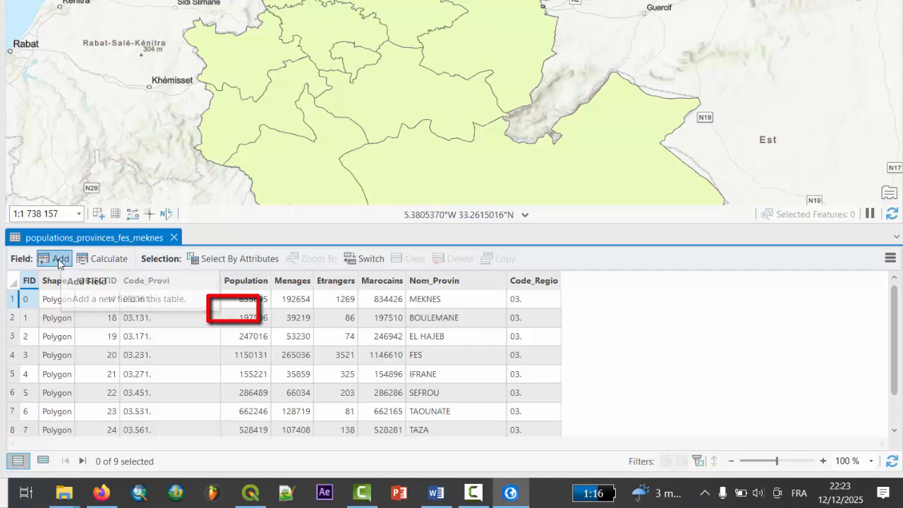
# Add a field to the table with the name and alias superficie and the data type Double.
pyautogui.click(58, 263)
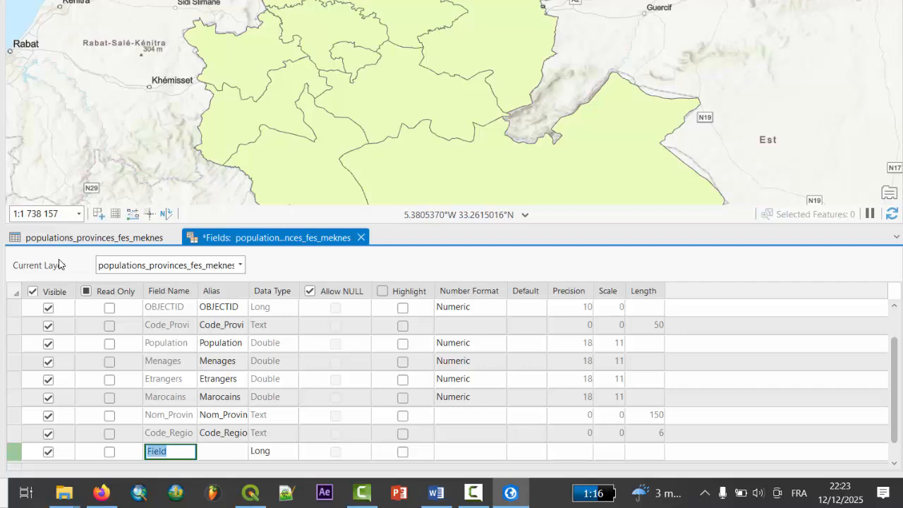
pyautogui.write('s')
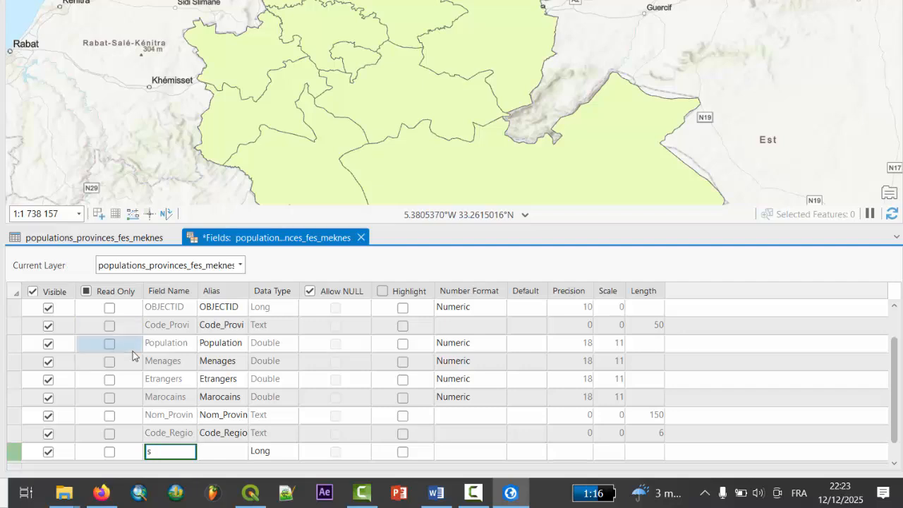
pyautogui.write('uperficie')
pyautogui.click(222, 451)
pyautogui.write('superficie')
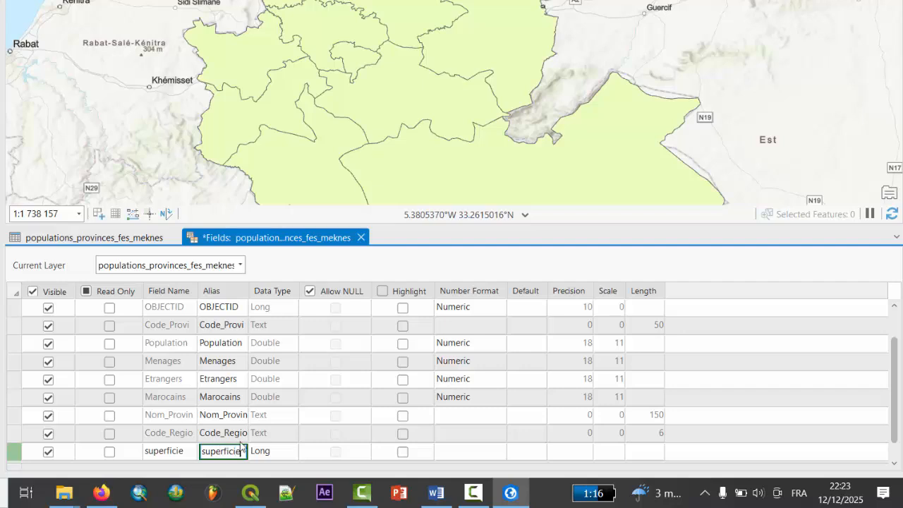
pyautogui.click(270, 454)
pyautogui.click(270, 455)
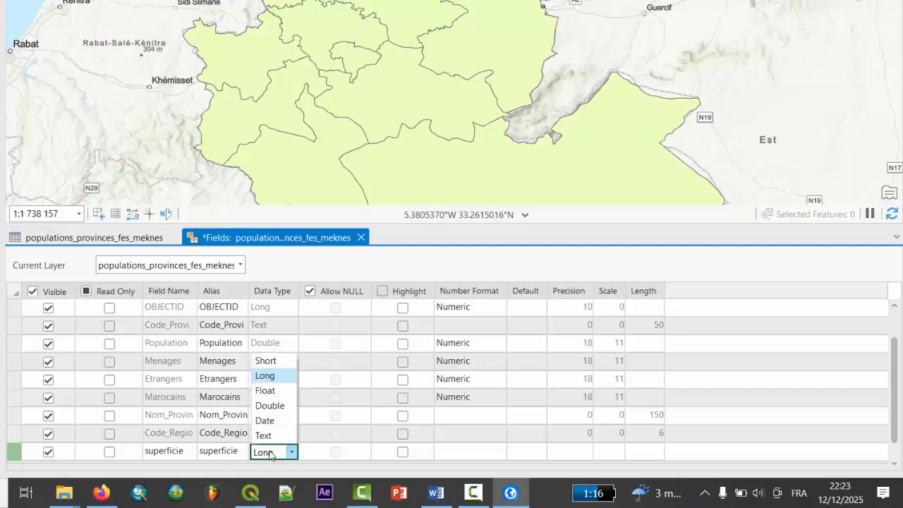
pyautogui.click(274, 412)
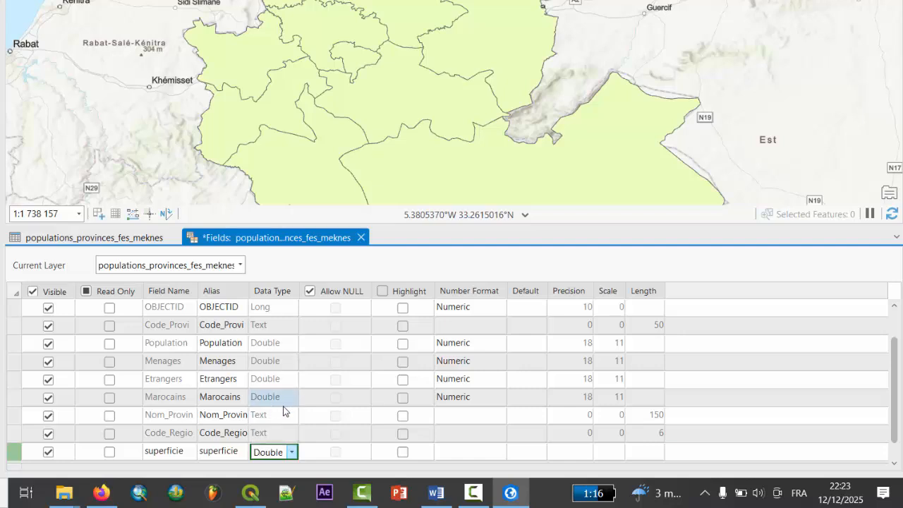
# Set the superficie field's number format to Numeric with 4 decimal places.
pyautogui.click(456, 453)
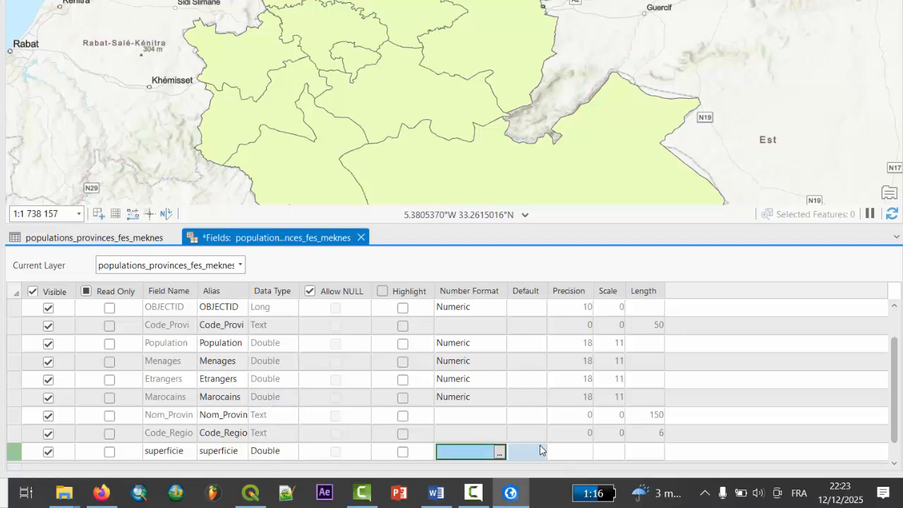
pyautogui.click(500, 452)
pyautogui.click(371, 153)
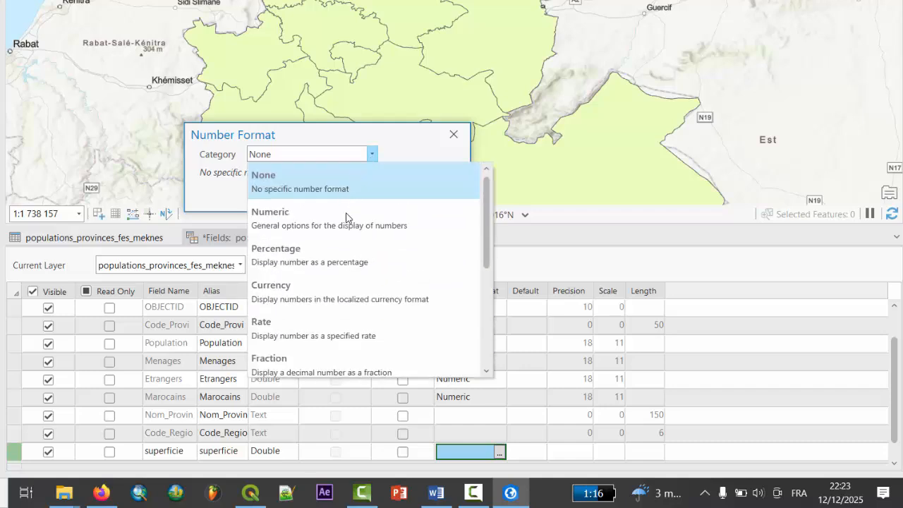
pyautogui.click(346, 218)
pyautogui.click(360, 200)
pyautogui.click(360, 200)
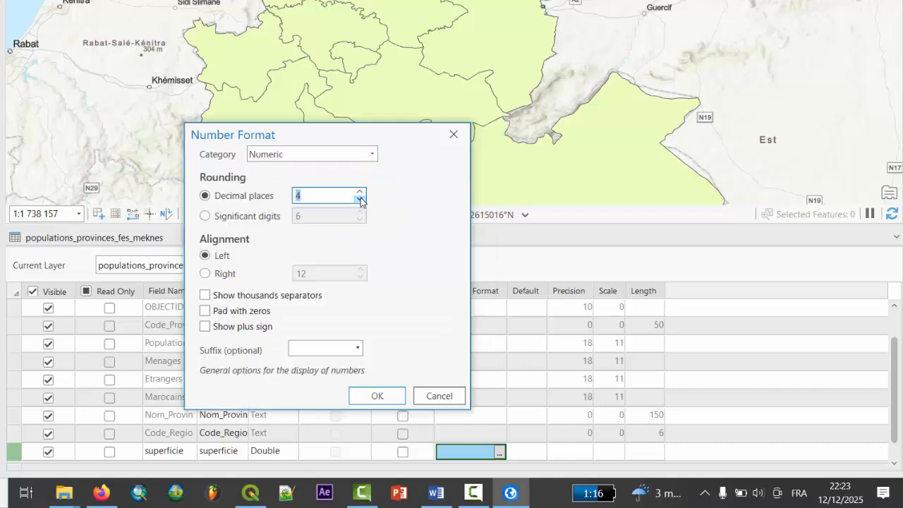
pyautogui.click(376, 396)
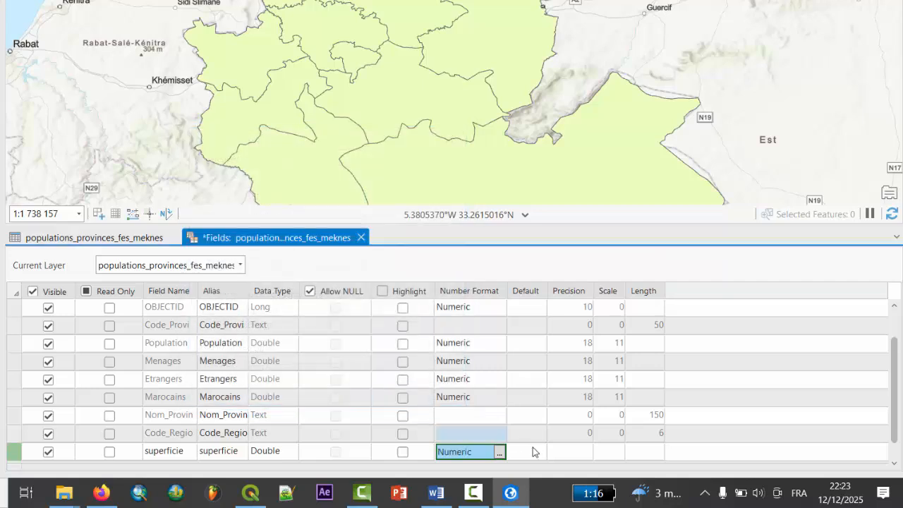
# Give the superficie field a precision of 15 and a scale of 2, then save the field changes and close the fields view.
pyautogui.click(563, 453)
pyautogui.write('1')
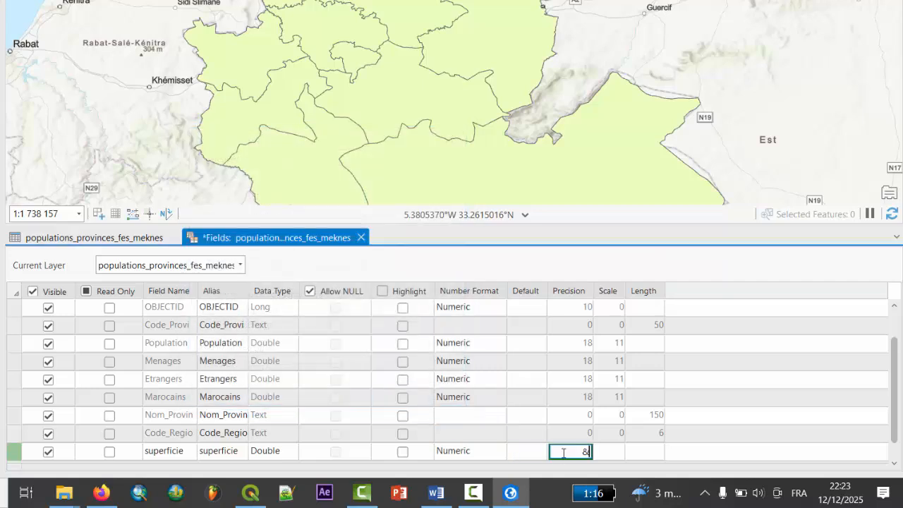
pyautogui.write('5')
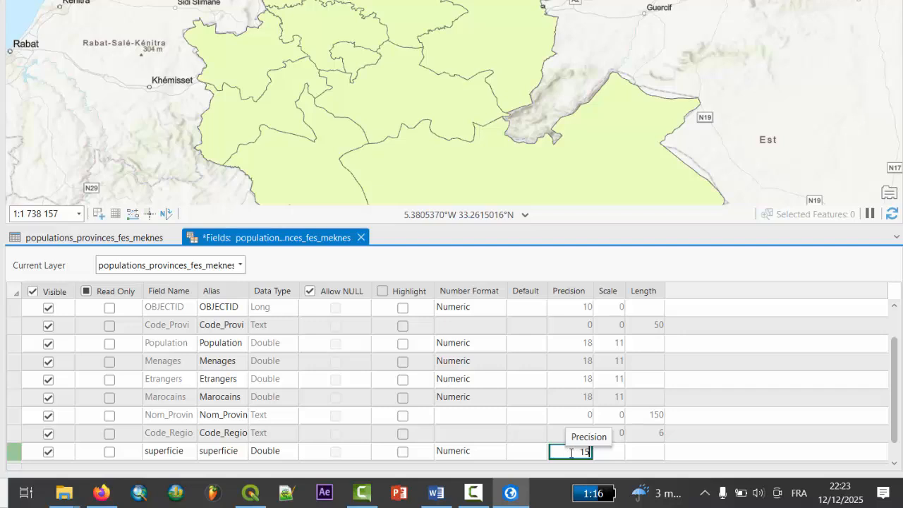
pyautogui.click(602, 451)
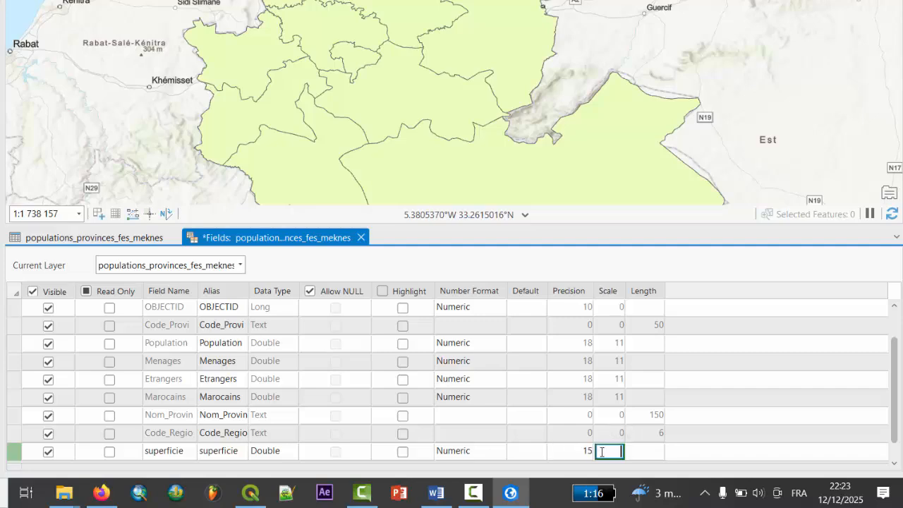
pyautogui.write('2')
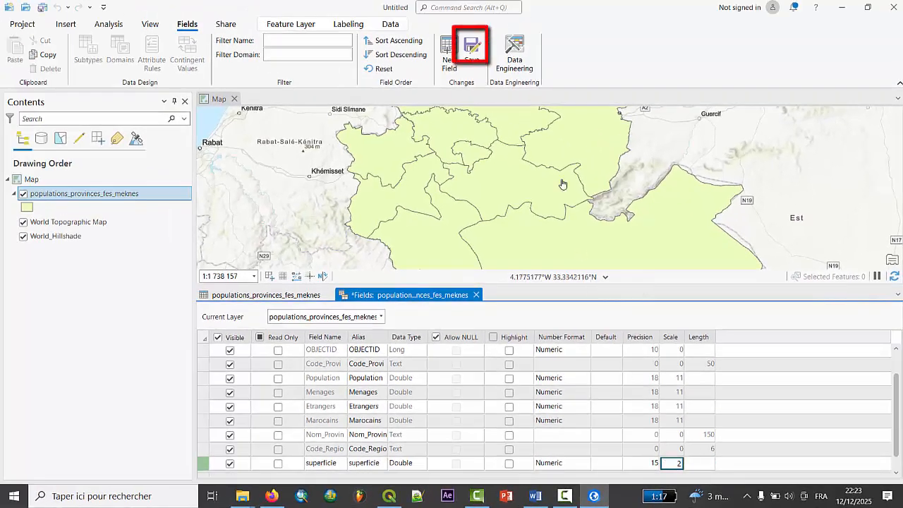
pyautogui.click(473, 55)
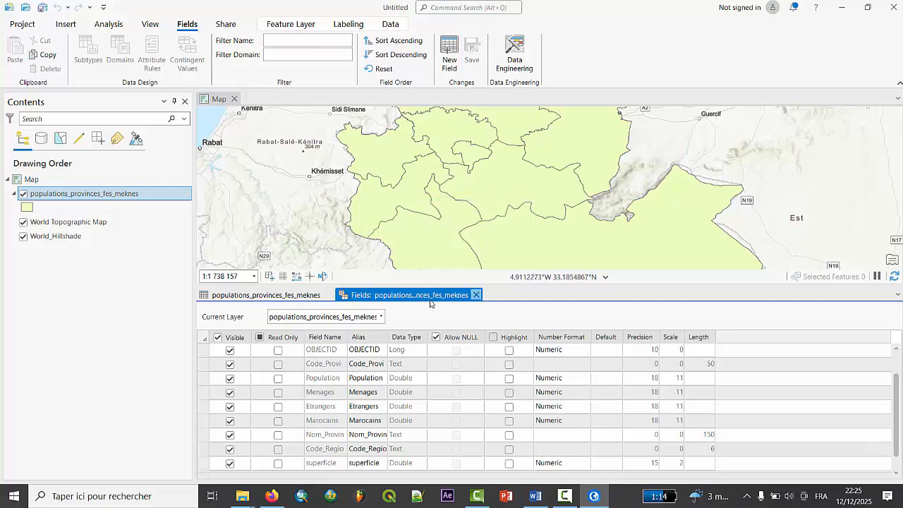
pyautogui.click(476, 295)
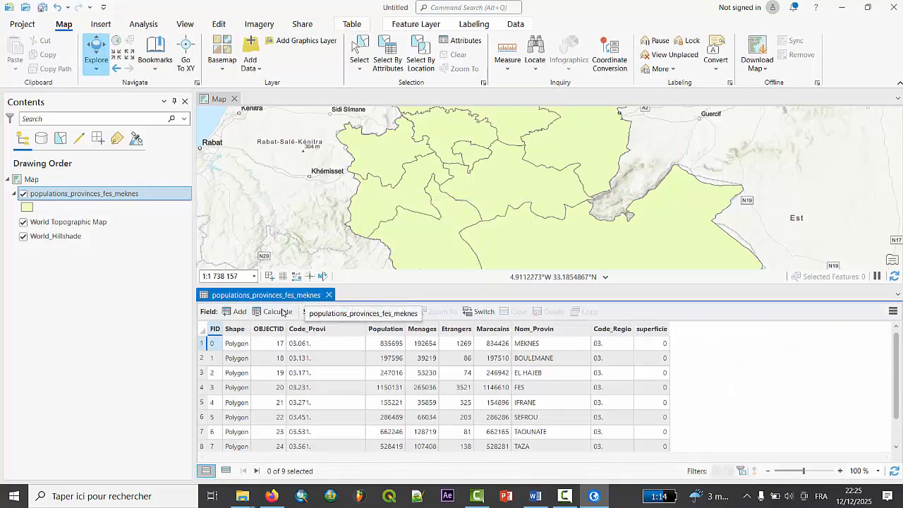
# Start a field calculation on the table with superficie as the target field and Python 3 as the expression type.
pyautogui.click(256, 316)
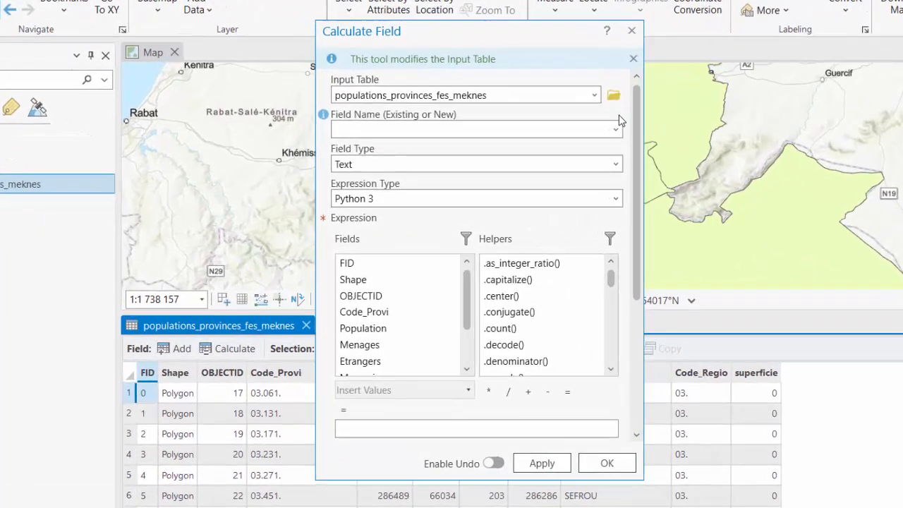
pyautogui.click(616, 129)
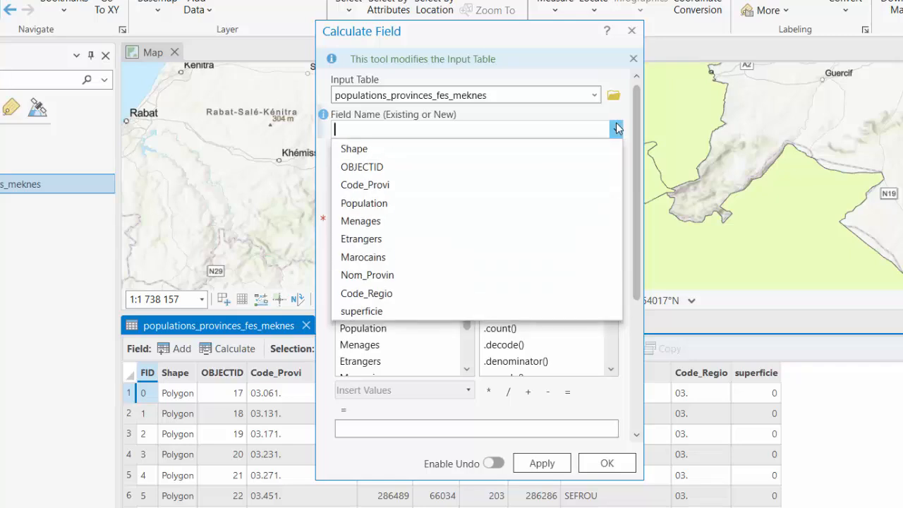
pyautogui.click(531, 311)
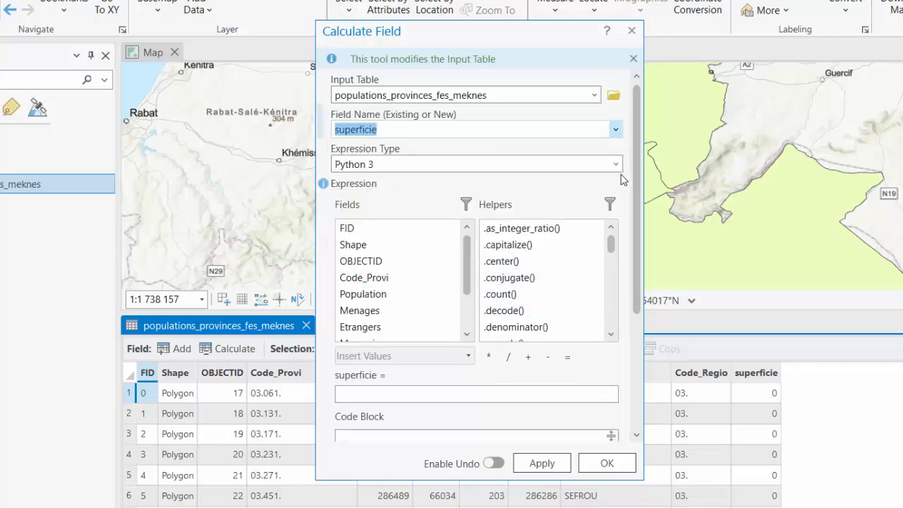
pyautogui.click(620, 174)
pyautogui.click(607, 184)
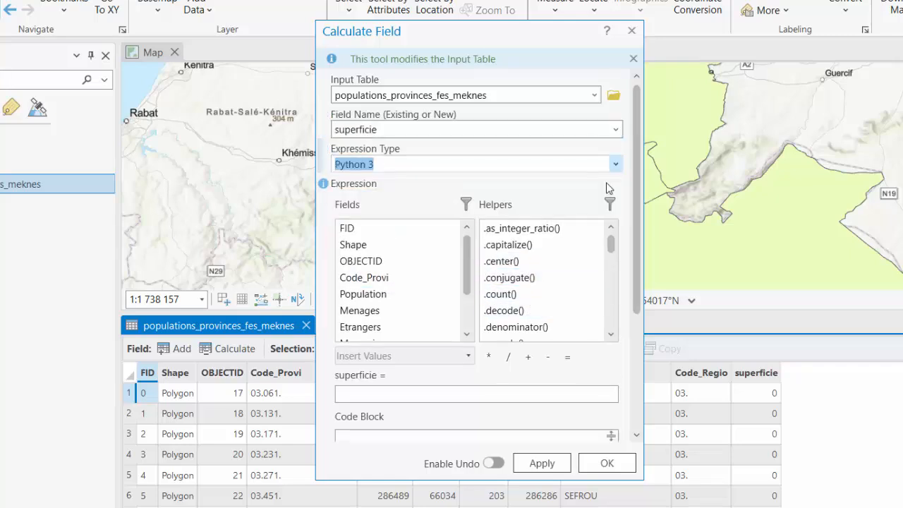
# Calculate the superficie values with the expression !Shape.area!/1000000 and close the calculation dialog.
pyautogui.doubleClick(406, 251)
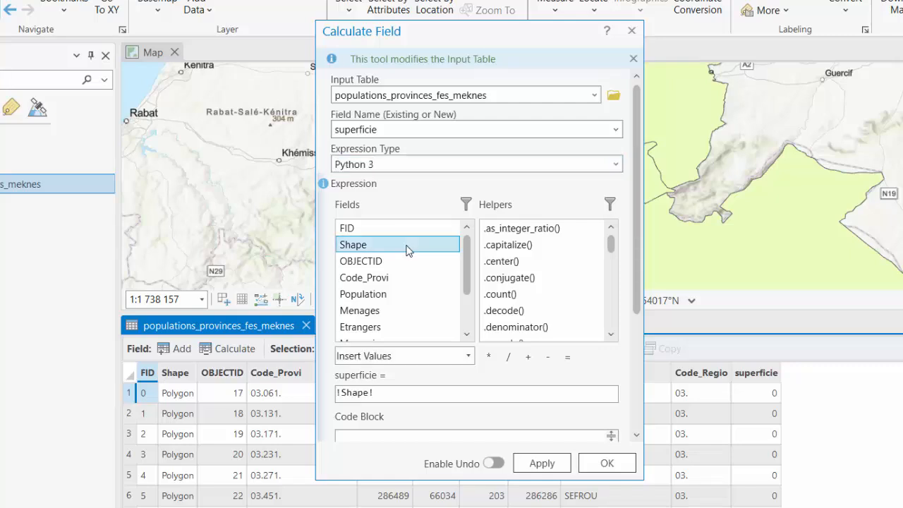
pyautogui.click(370, 392)
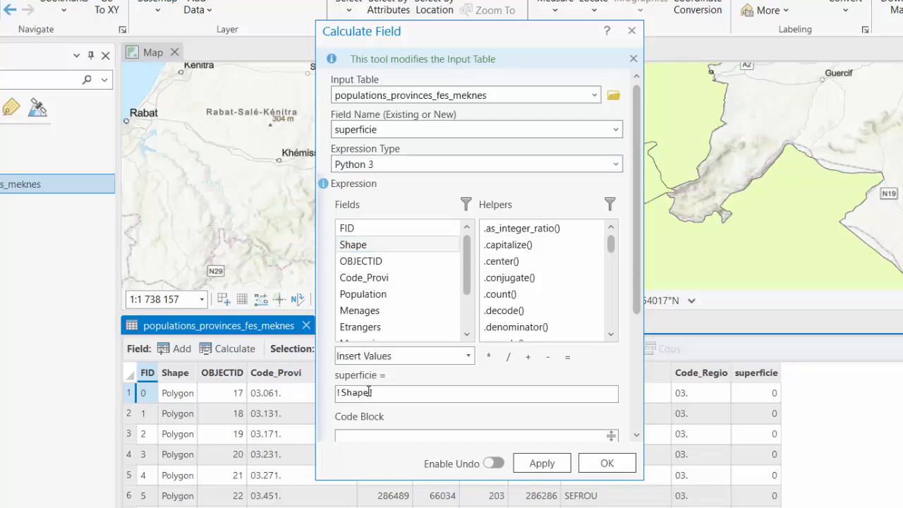
pyautogui.write('.AR')
pyautogui.press('BackSpace')
pyautogui.press('BackSpace')
pyautogui.write('area')
pyautogui.click(427, 398)
pyautogui.write('/1000000')
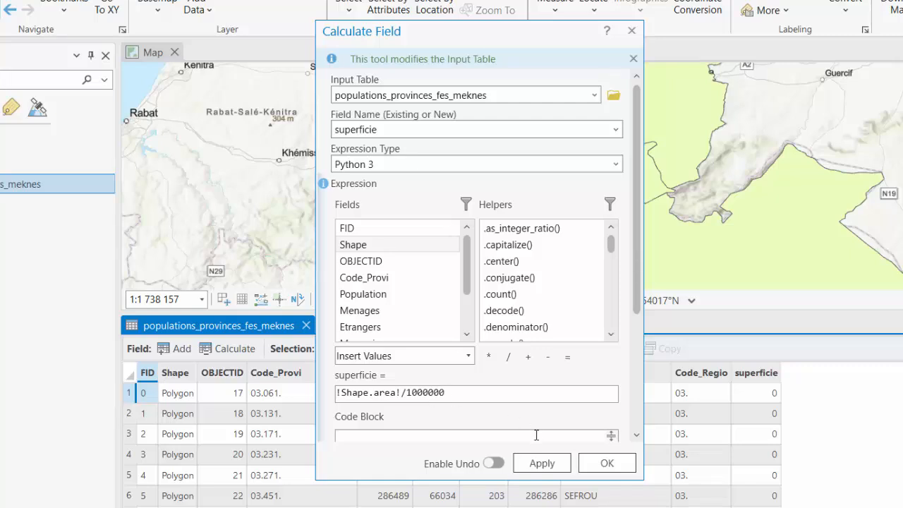
pyautogui.click(538, 465)
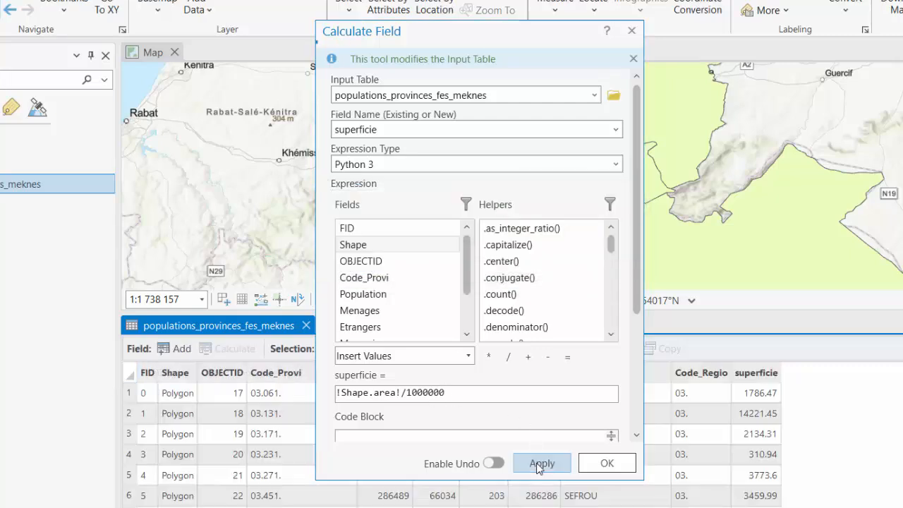
pyautogui.click(603, 464)
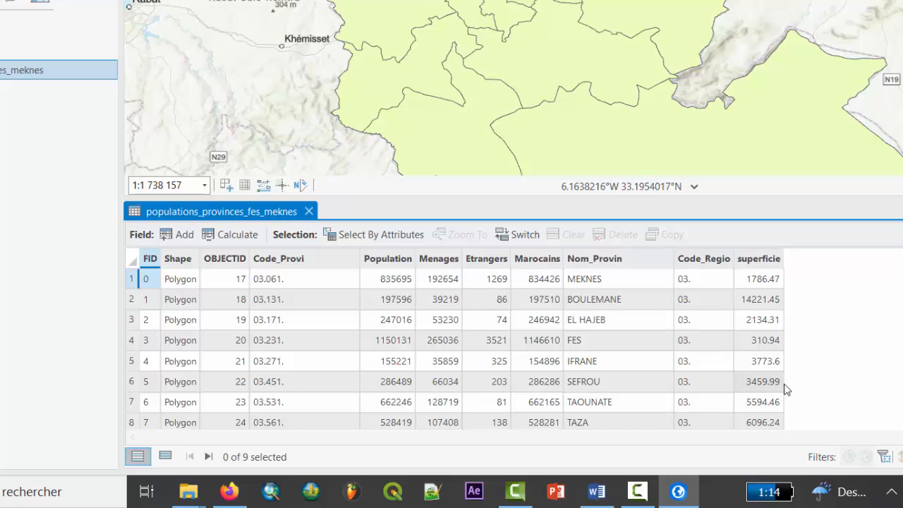
# Add a new field named densite with the alias densite and the data type Double to the provinces table.
pyautogui.click(185, 235)
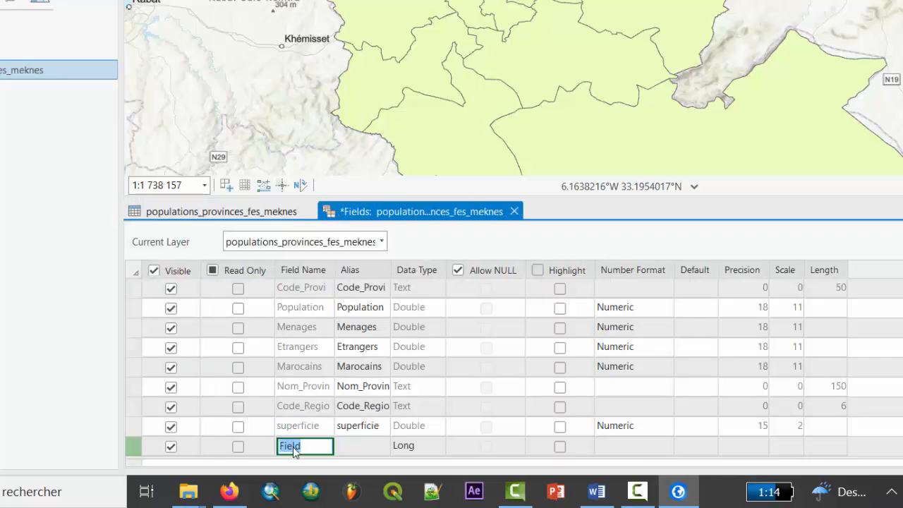
pyautogui.write('DENS')
pyautogui.press('BackSpace')
pyautogui.press('BackSpace')
pyautogui.write('densite')
pyautogui.click(342, 453)
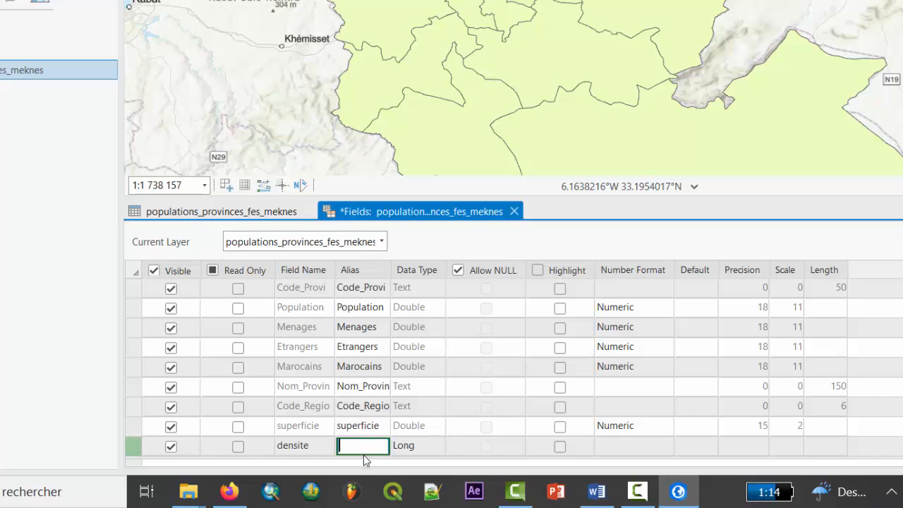
pyautogui.write('densite')
pyautogui.click(422, 446)
pyautogui.click(429, 446)
pyautogui.click(422, 394)
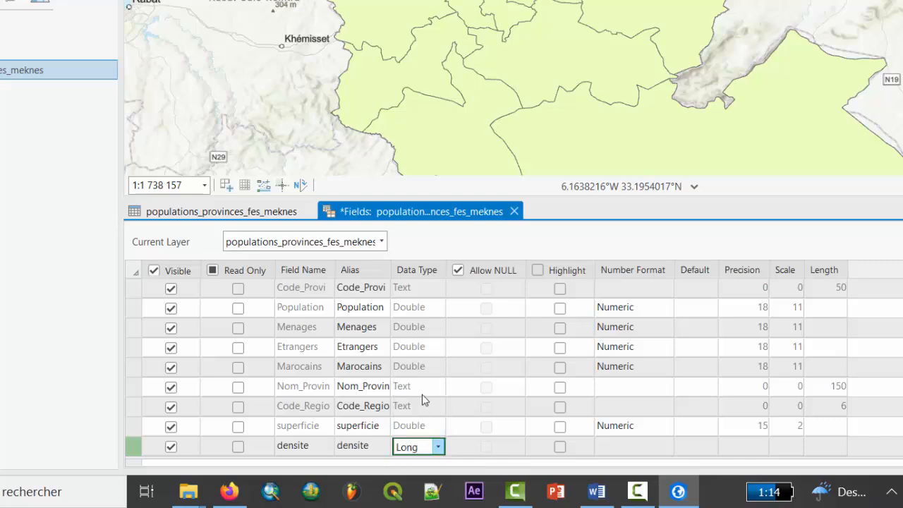
# Set the densite field's number format to Numeric with 3 decimal places.
pyautogui.click(628, 447)
pyautogui.click(666, 447)
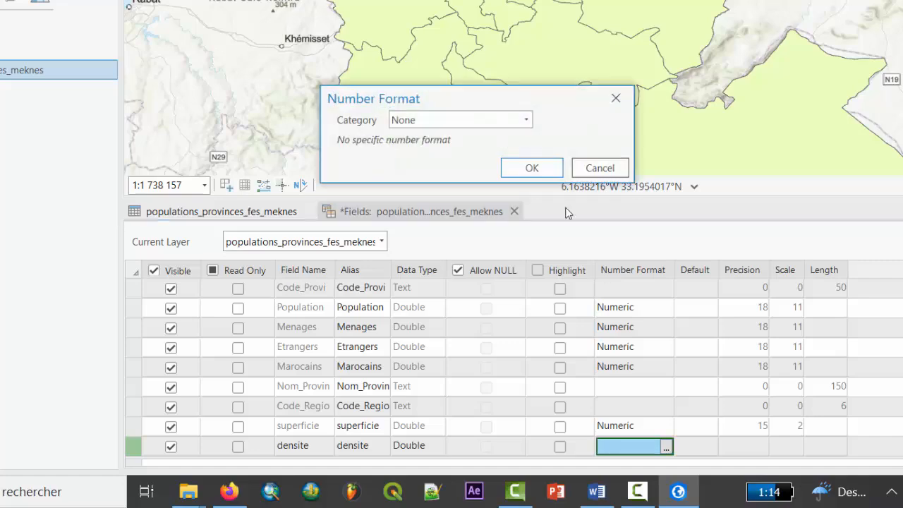
pyautogui.click(527, 120)
pyautogui.click(428, 199)
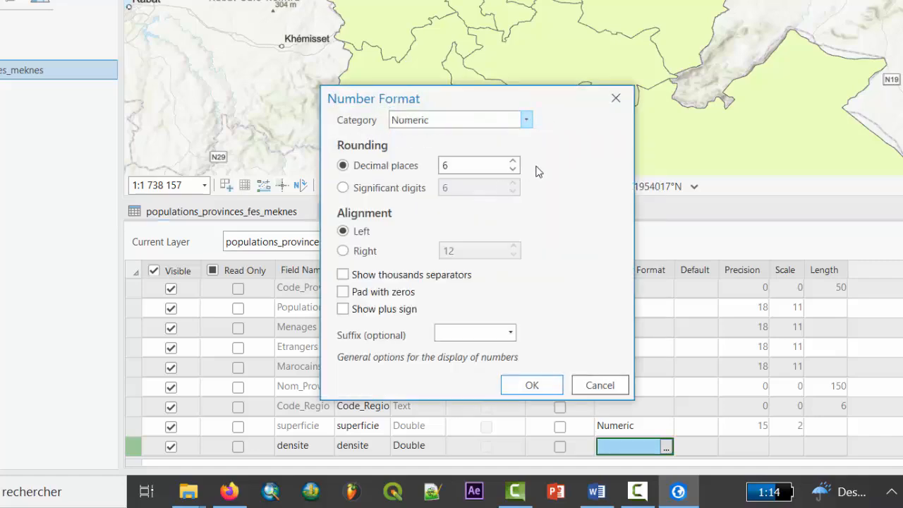
pyautogui.click(513, 169)
pyautogui.click(513, 169)
pyautogui.click(513, 169)
pyautogui.click(537, 383)
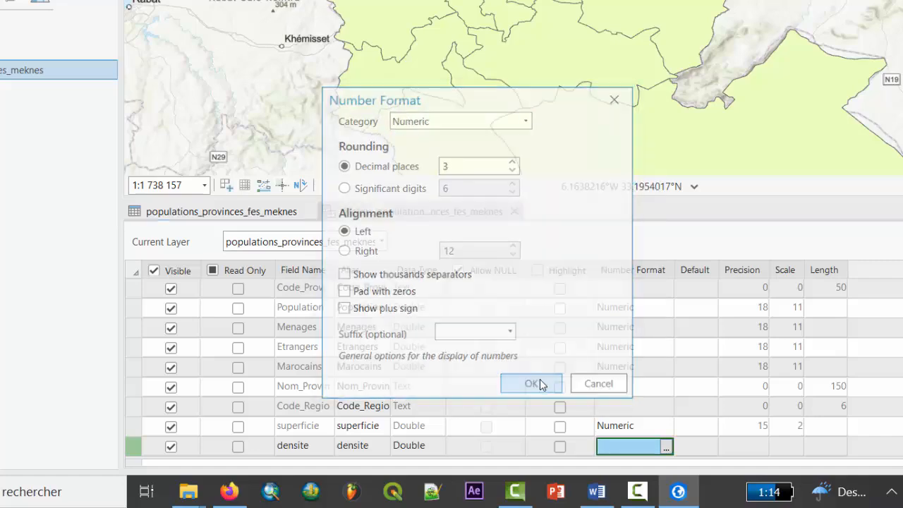
# Give the densite field a precision of 15 and a scale of 2, then save the field changes and close the fields view.
pyautogui.click(763, 449)
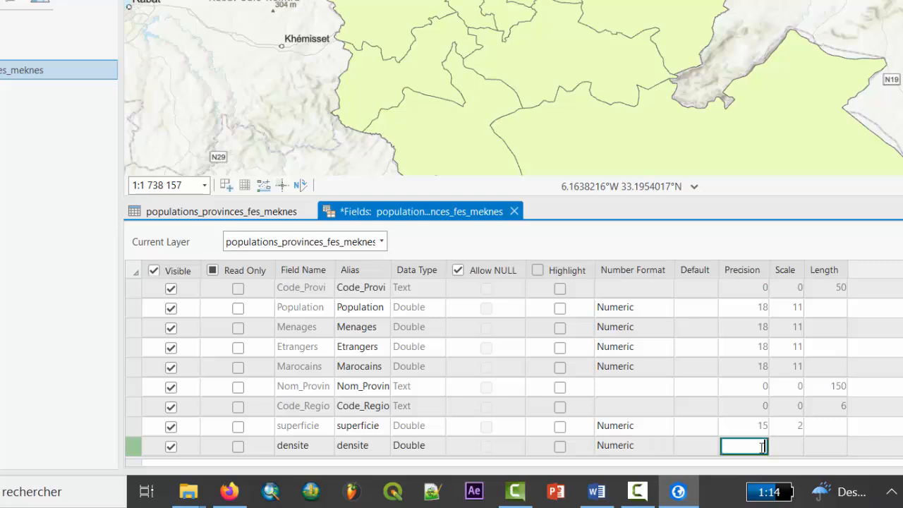
pyautogui.write('15')
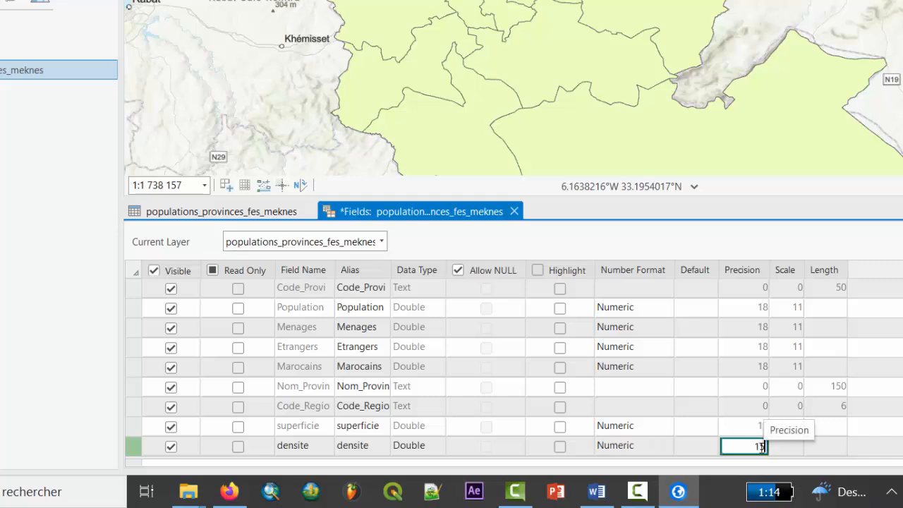
pyautogui.click(782, 447)
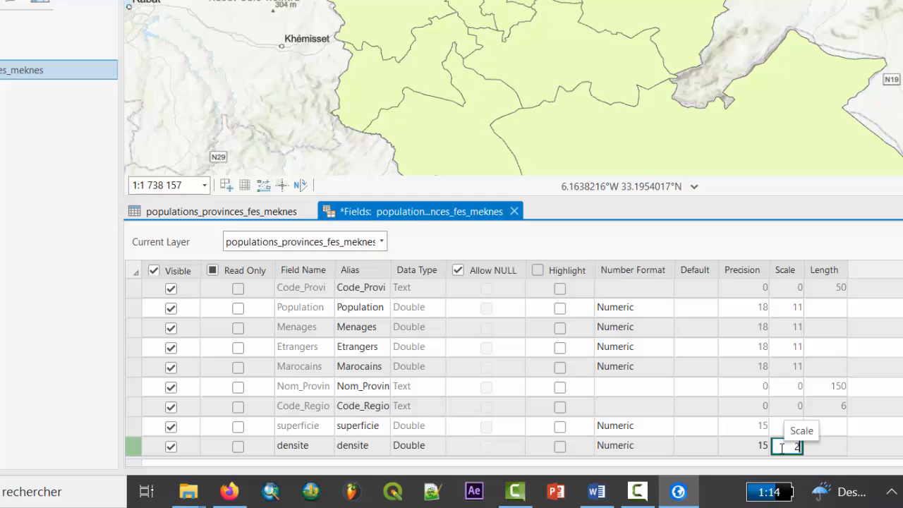
pyautogui.scroll(-1, 787, 447)
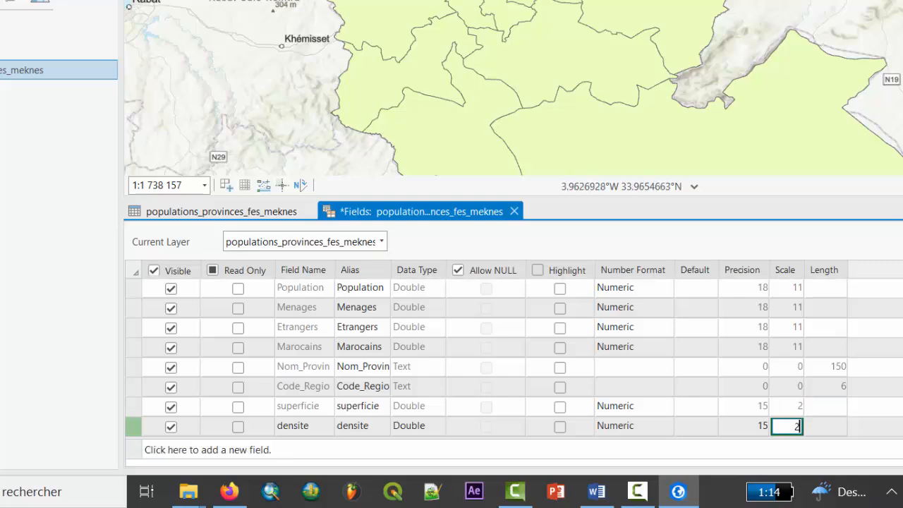
pyautogui.hotkey('ctrl', 's')
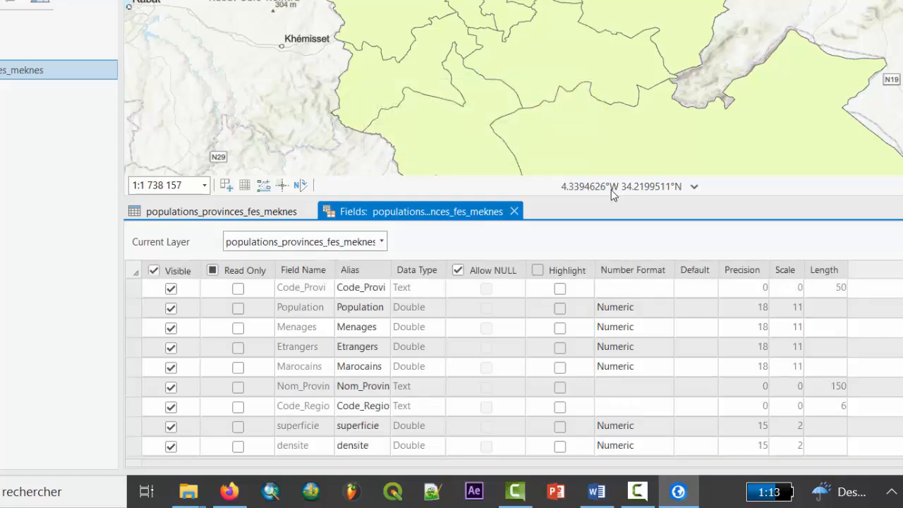
pyautogui.click(514, 211)
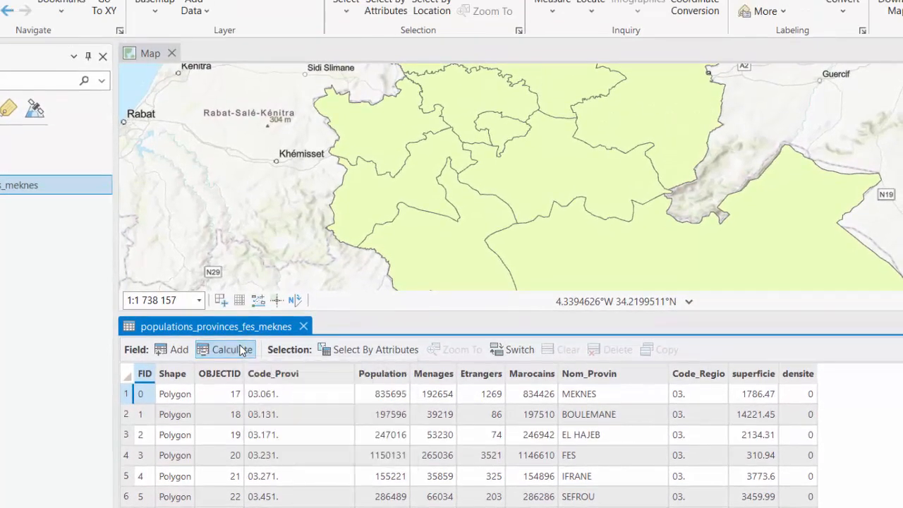
# Start a field calculation on the provinces table with densite as the target field.
pyautogui.click(233, 351)
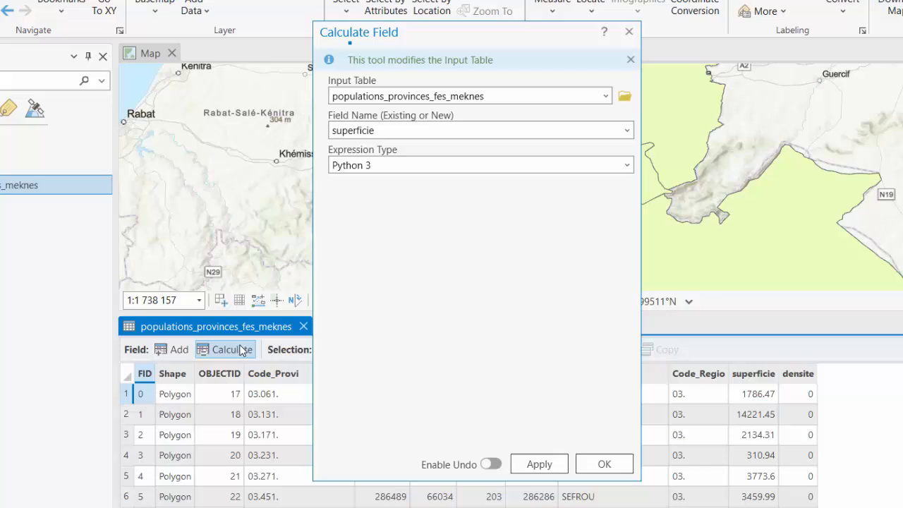
pyautogui.click(612, 130)
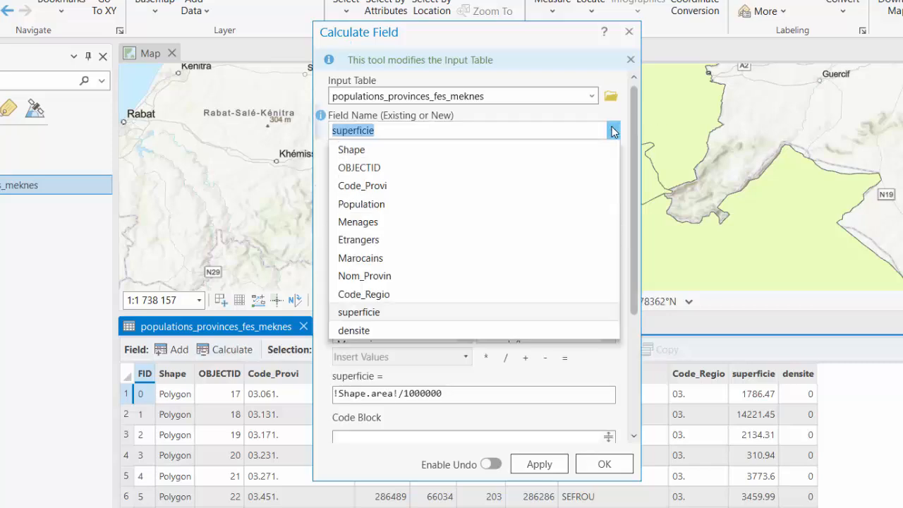
pyautogui.click(570, 330)
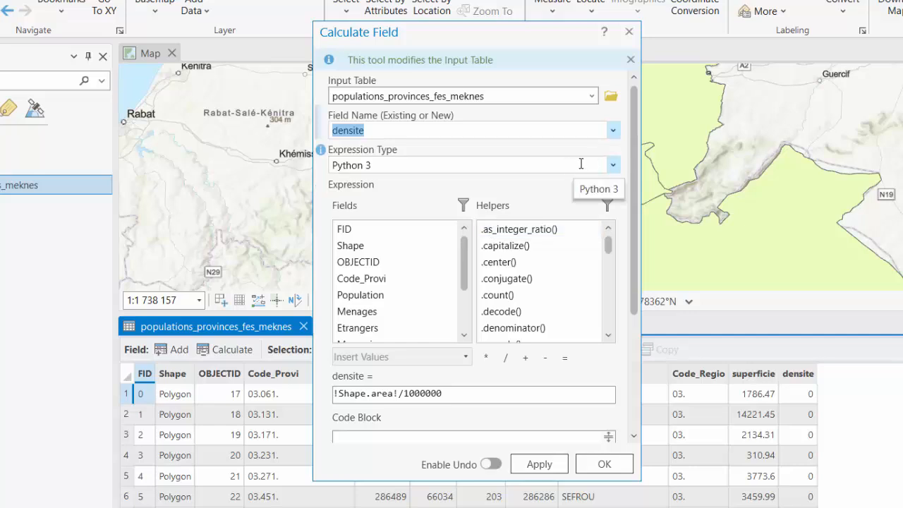
# Replace the expression with !Population! / !superficie!, calculate the densite values and close the calculation dialog.
pyautogui.click(333, 394)
pyautogui.hotkey('ctrl', 'a')
pyautogui.press('BackSpace')
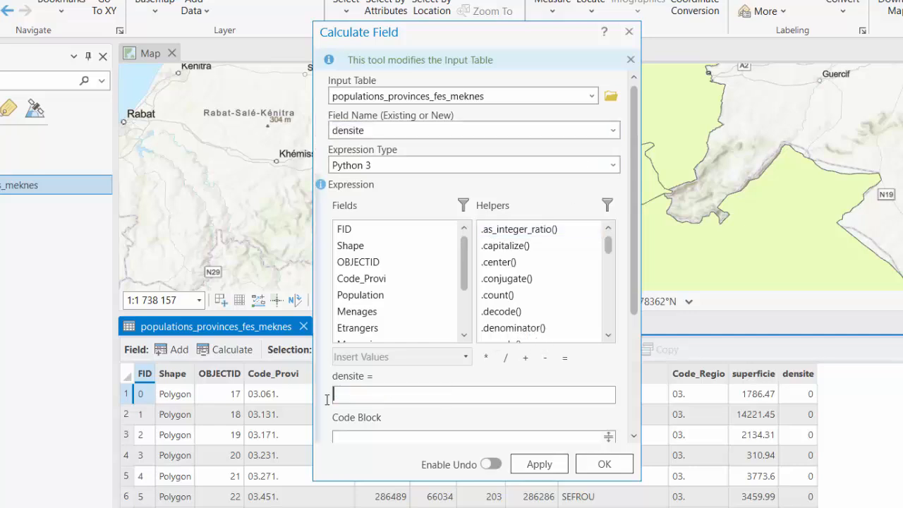
pyautogui.doubleClick(374, 296)
pyautogui.click(506, 358)
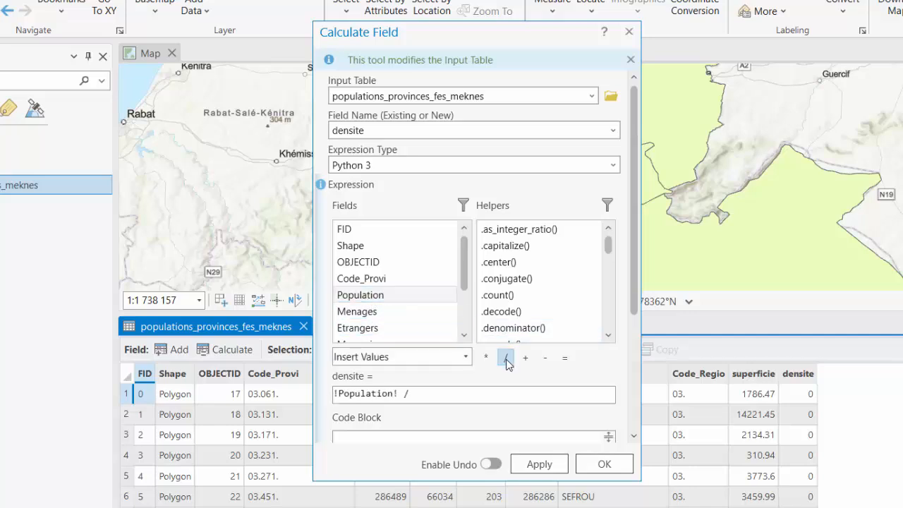
pyautogui.scroll(-2, 463, 275)
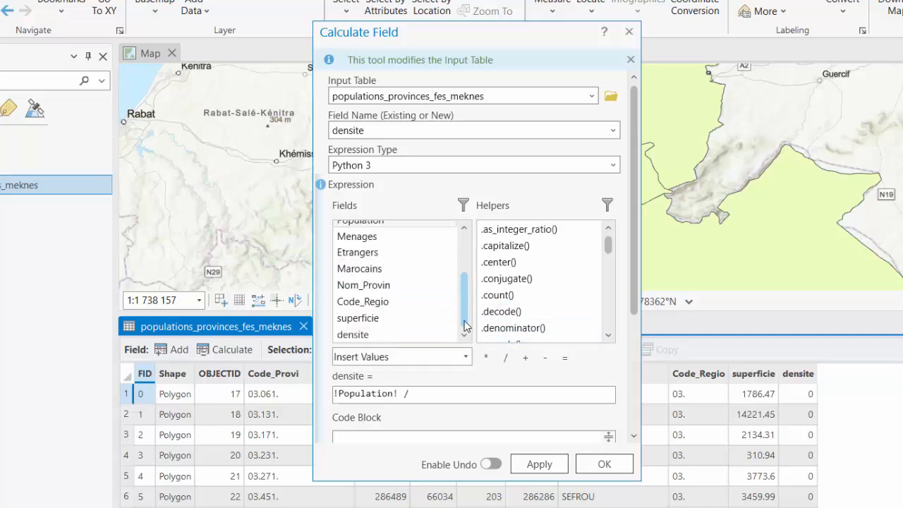
pyautogui.doubleClick(389, 317)
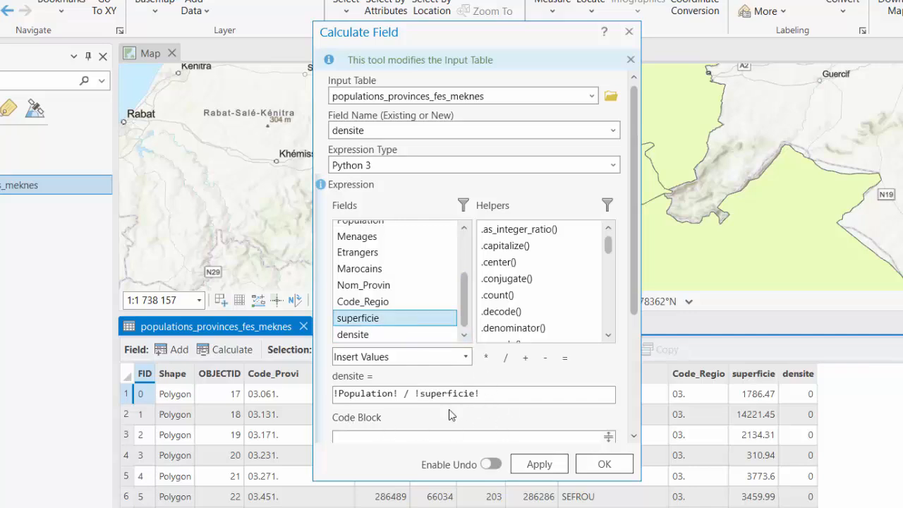
pyautogui.click(536, 465)
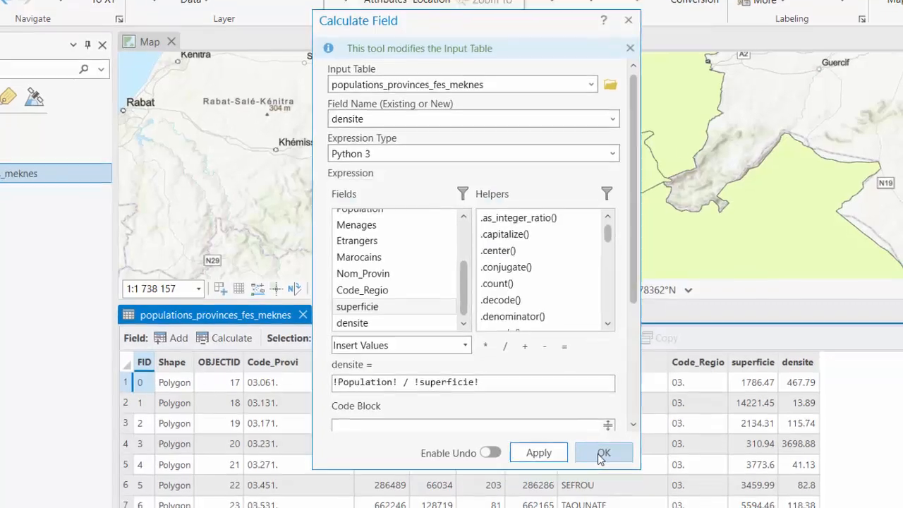
pyautogui.click(604, 465)
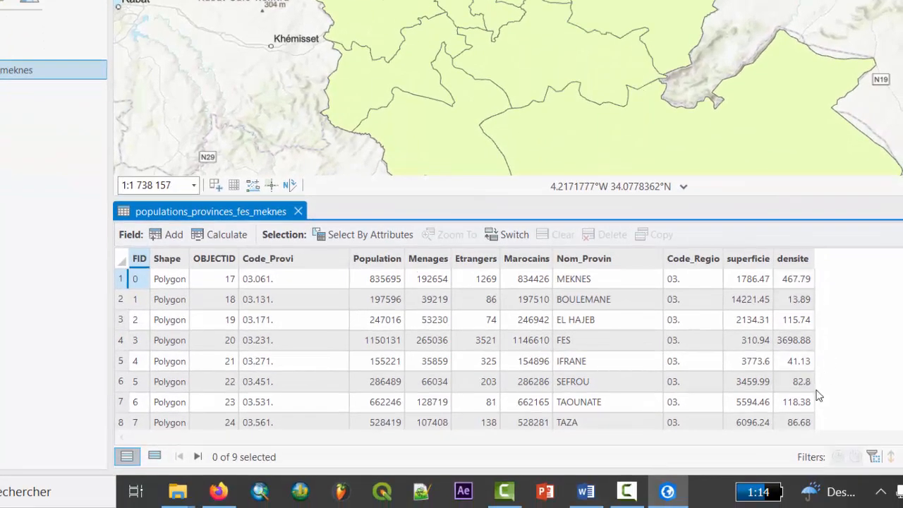
# Check the densite values of all provinces and close the attribute table.
pyautogui.scroll(-2, 824, 299)
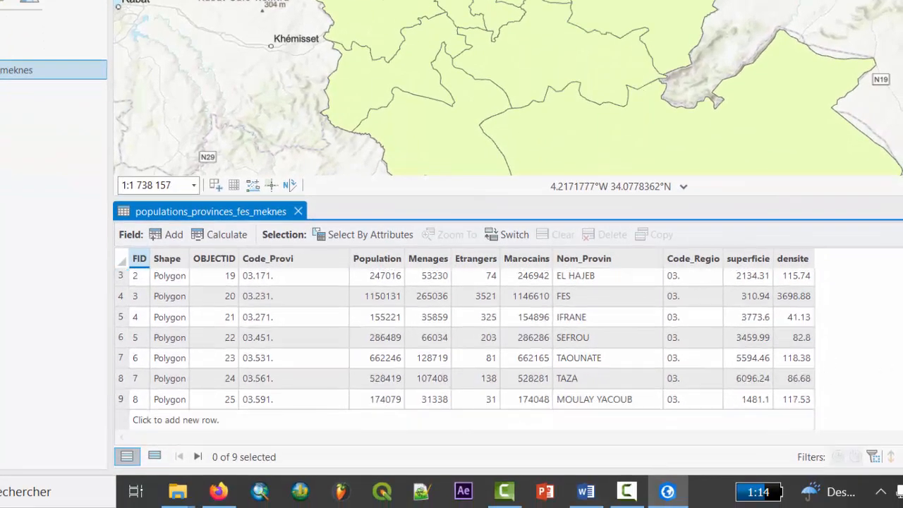
pyautogui.scroll(2, 824, 299)
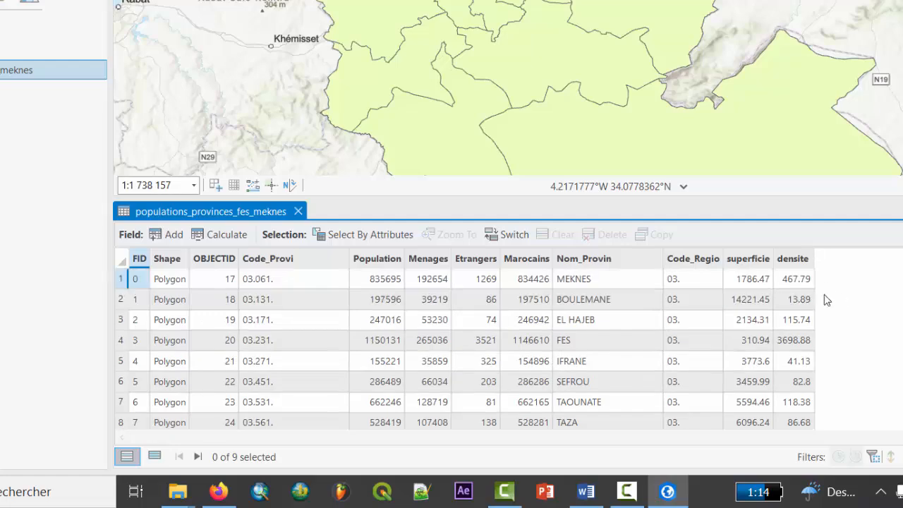
pyautogui.click(298, 211)
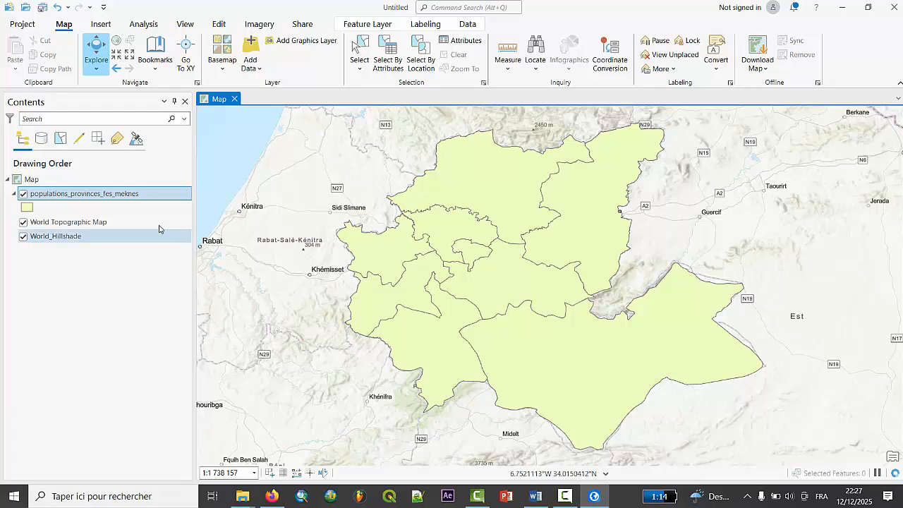
# Open the symbology of the populations_provinces_fes_meknes layer and symbolize it with Proportional Symbols.
pyautogui.click(118, 194)
pyautogui.rightClick(118, 194)
pyautogui.click(151, 345)
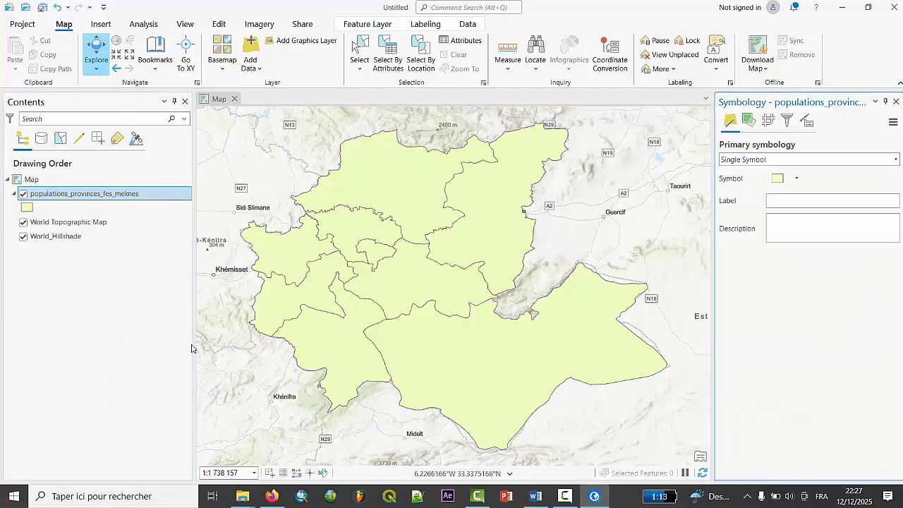
pyautogui.click(895, 159)
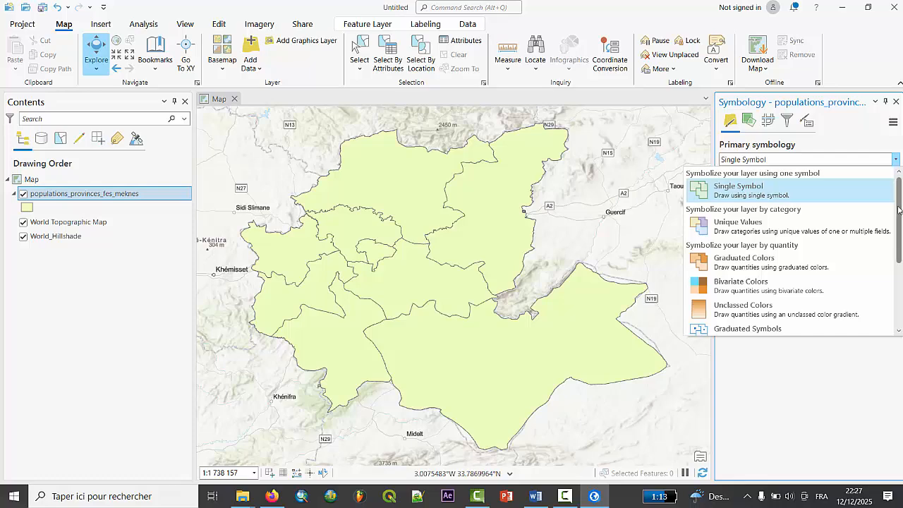
pyautogui.scroll(-3, 900, 210)
pyautogui.click(800, 249)
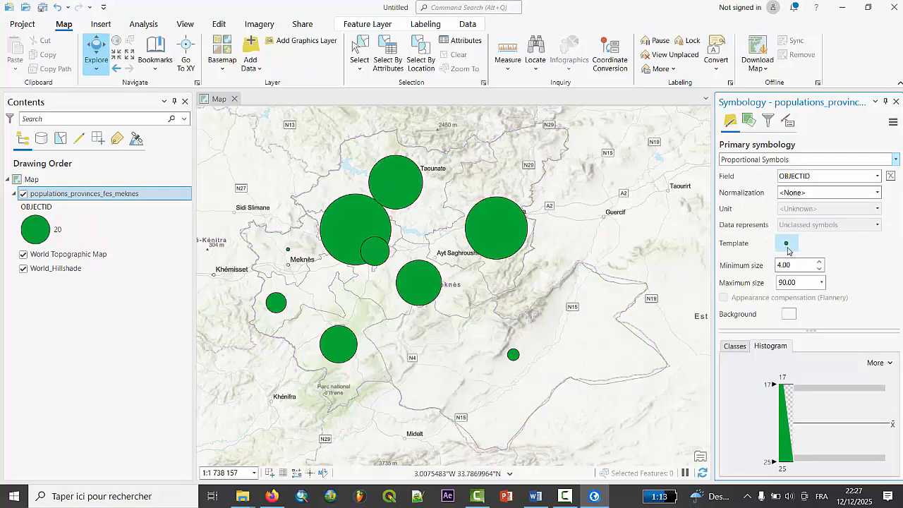
# Set the proportional symbols' template to a light orange circle and their maximum size to 60.
pyautogui.click(788, 246)
pyautogui.click(678, 300)
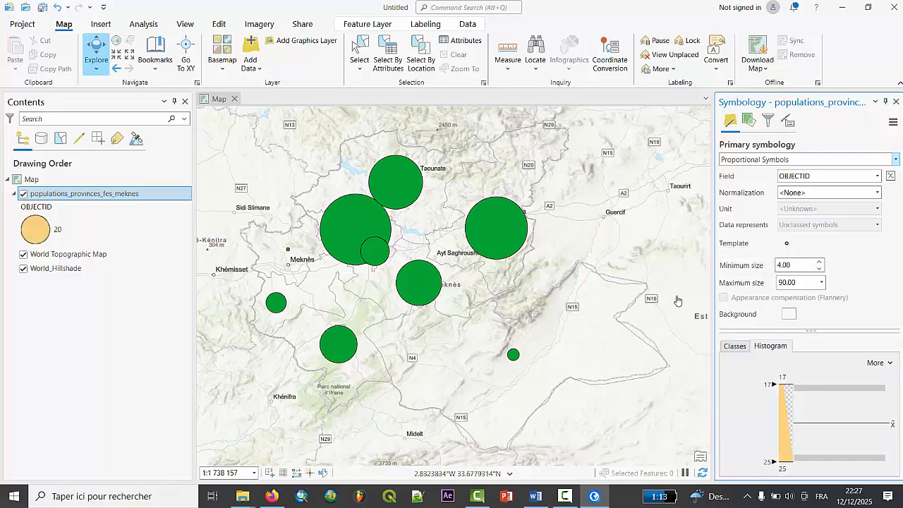
pyautogui.click(780, 284)
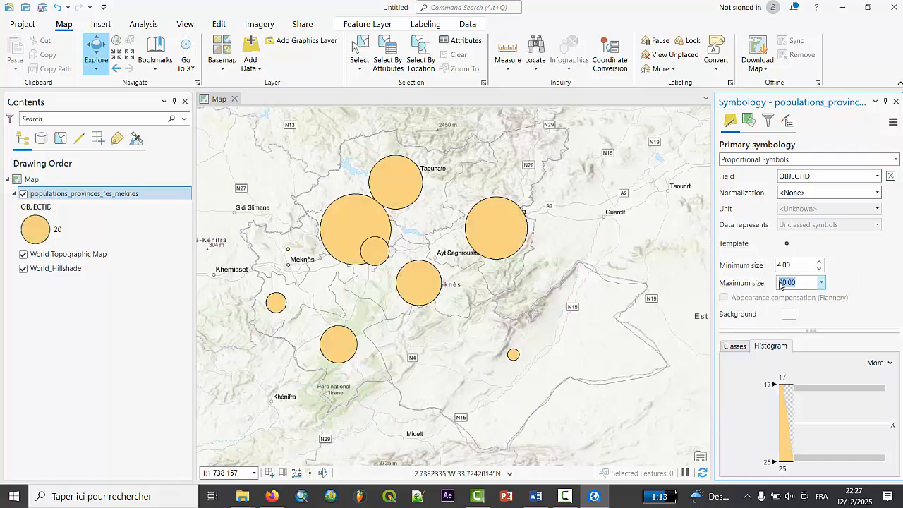
pyautogui.write('60')
pyautogui.click(858, 285)
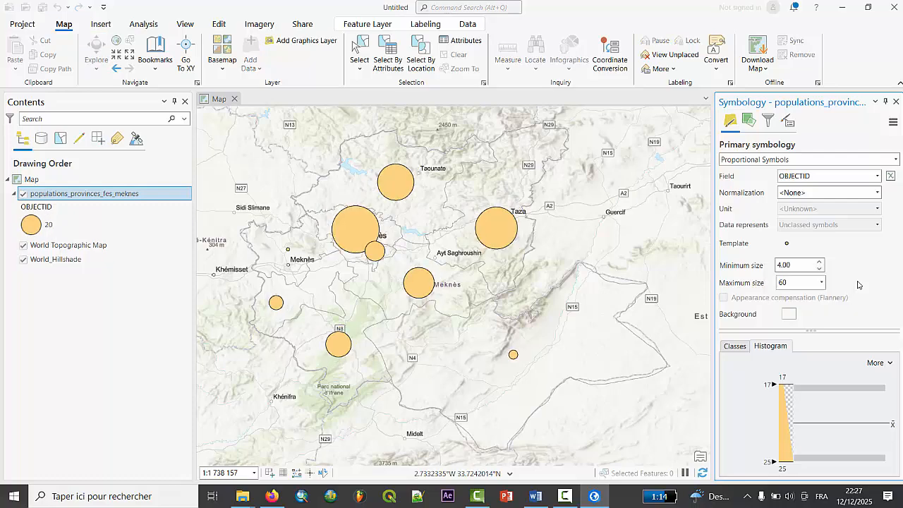
# Apply a black outline symbol to the provinces' background and choose a light blue background colour.
pyautogui.click(790, 314)
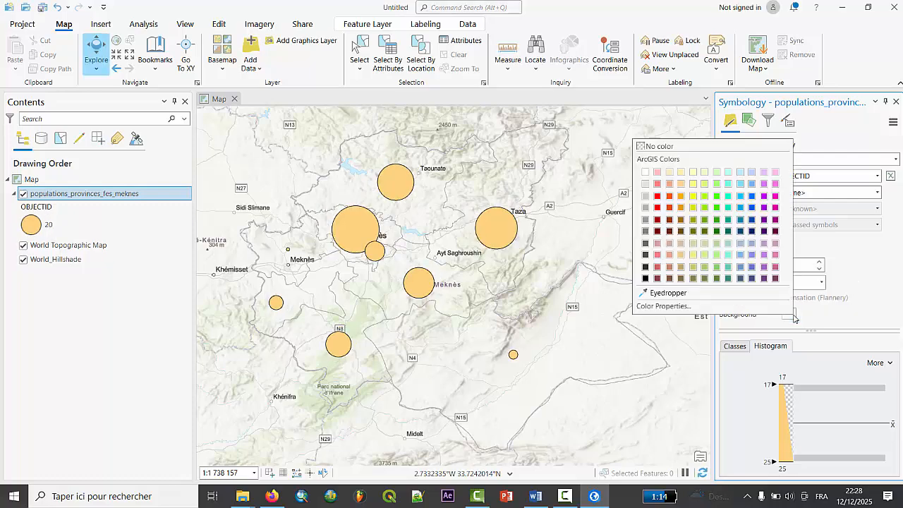
pyautogui.click(791, 316)
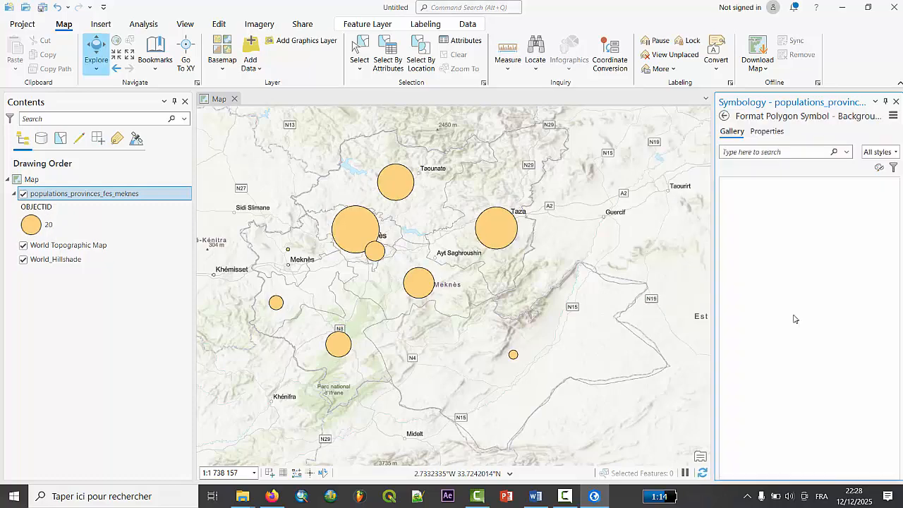
pyautogui.click(752, 227)
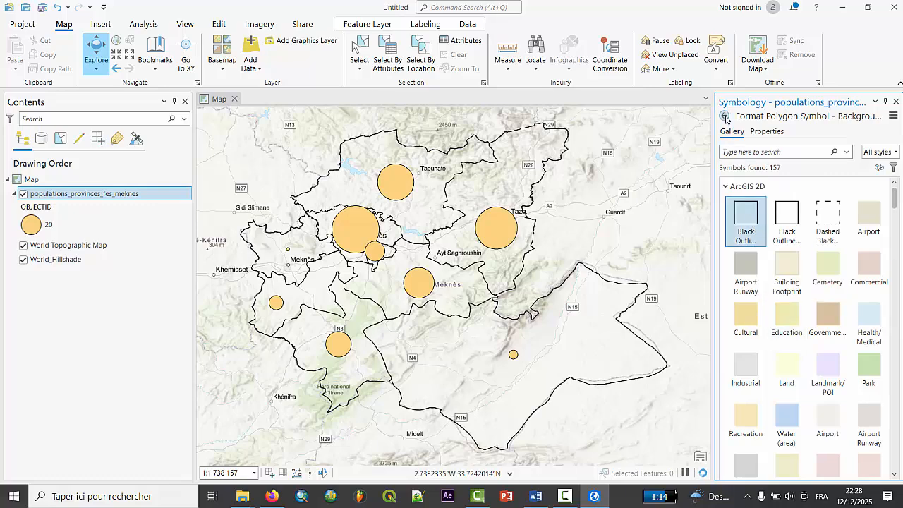
pyautogui.click(790, 314)
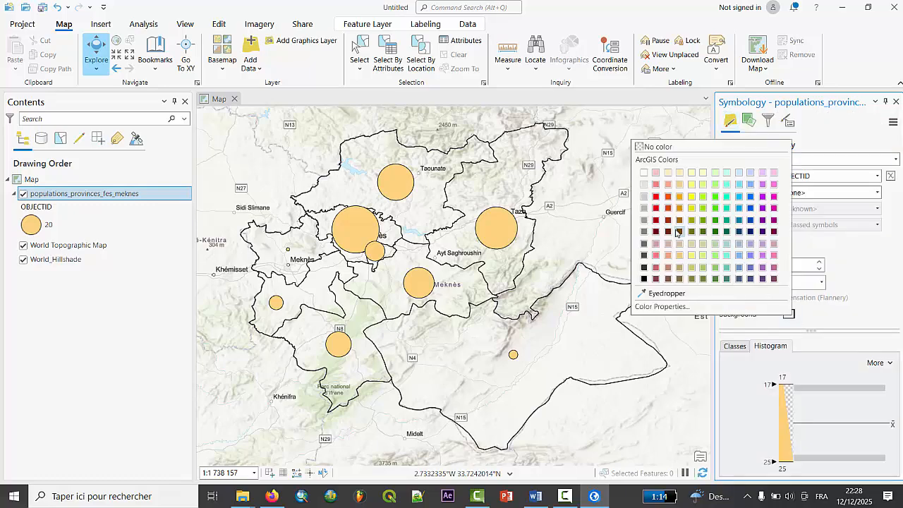
pyautogui.click(739, 173)
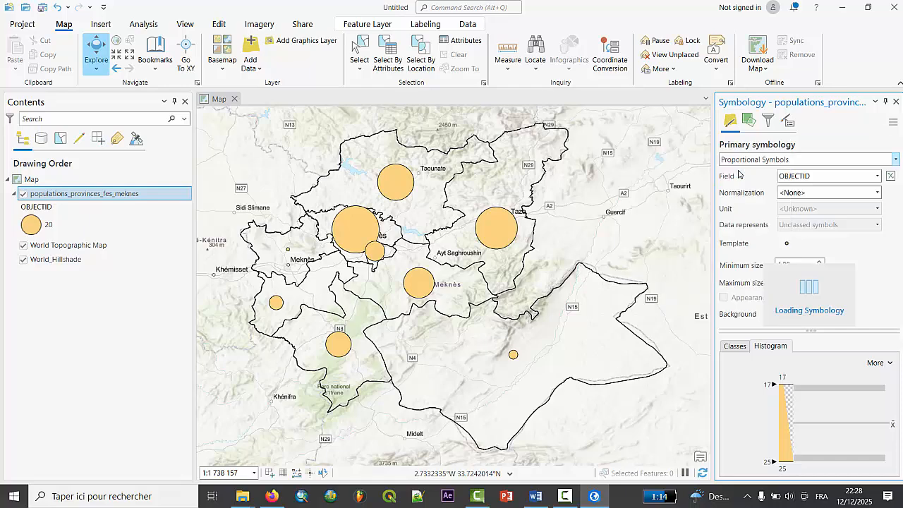
# Turn on labels for the populations_provinces_fes_meknes layer and set their expression to the Nom_Provin field.
pyautogui.rightClick(92, 193)
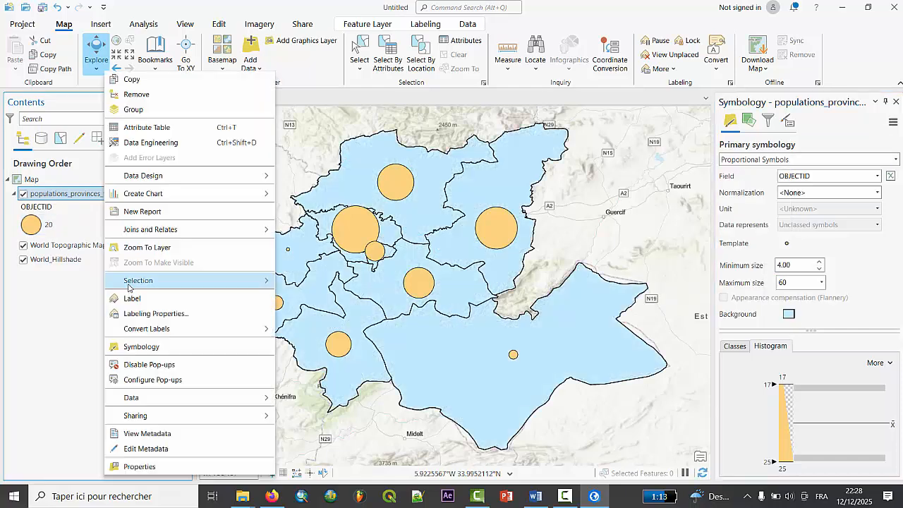
pyautogui.click(131, 300)
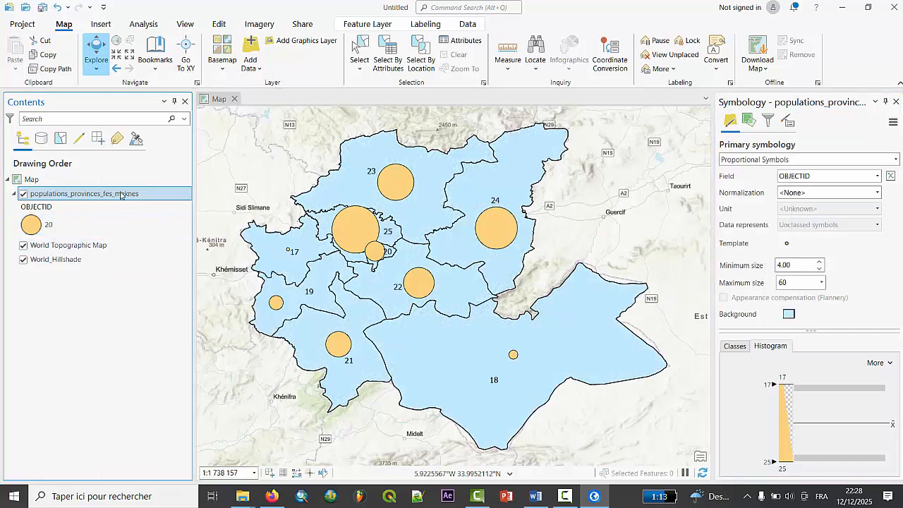
pyautogui.rightClick(121, 196)
pyautogui.click(158, 312)
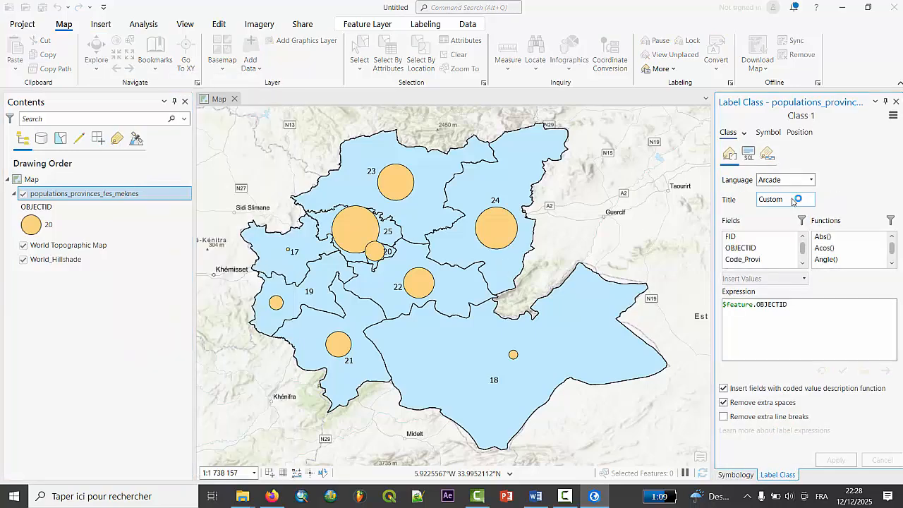
pyautogui.scroll(-1, 805, 258)
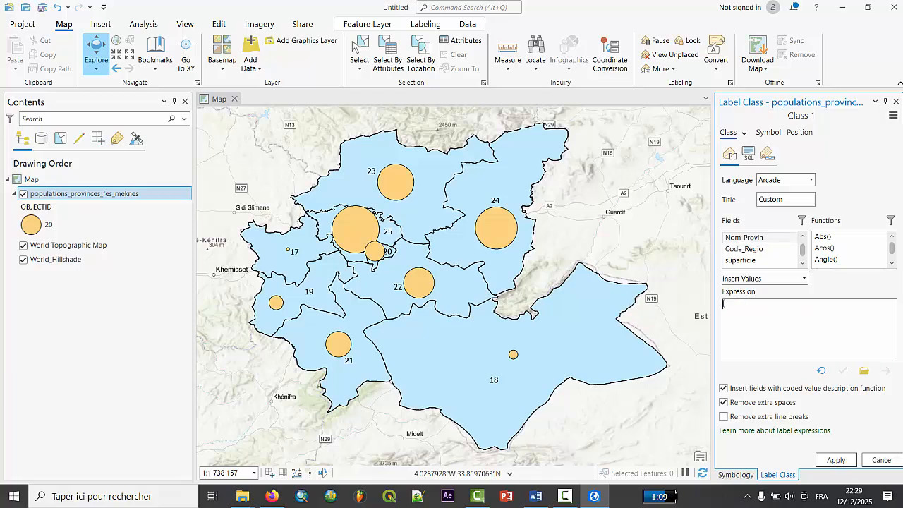
pyautogui.click(761, 240)
pyautogui.doubleClick(760, 240)
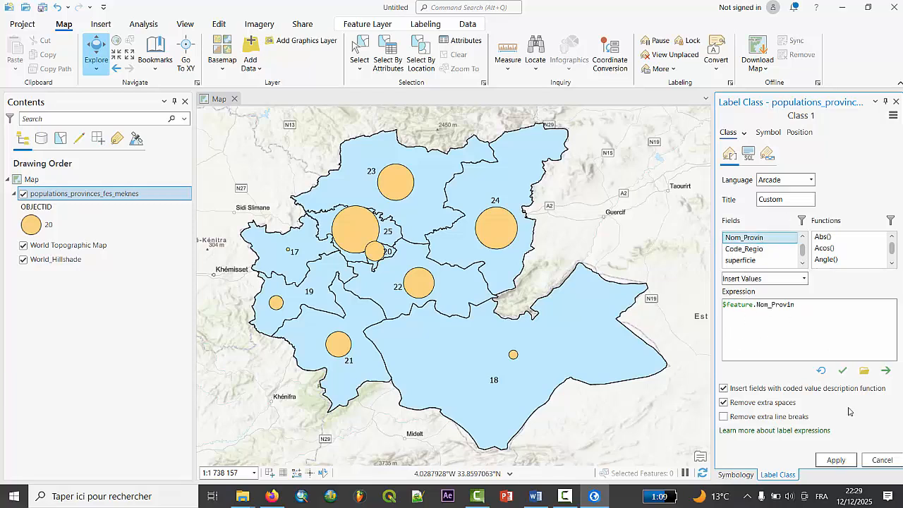
pyautogui.click(843, 460)
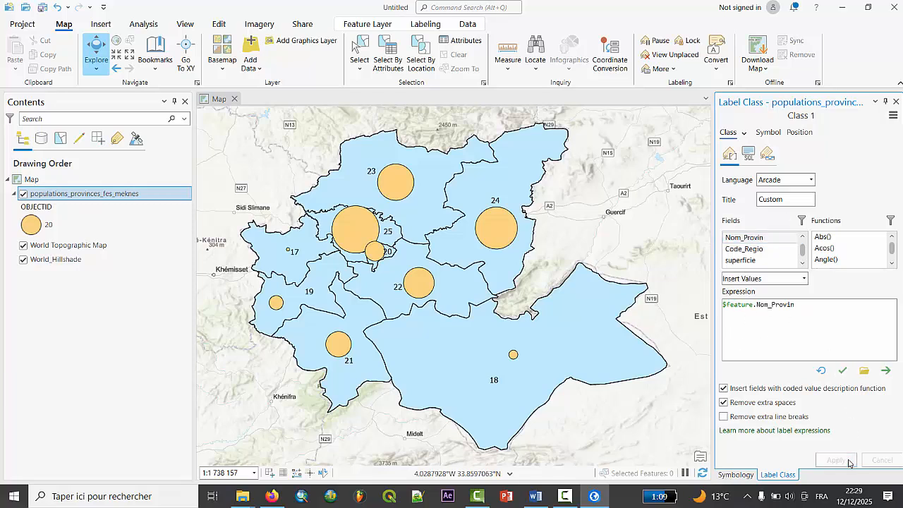
# Set the font style of the province labels to Bold.
pyautogui.click(769, 133)
pyautogui.click(725, 178)
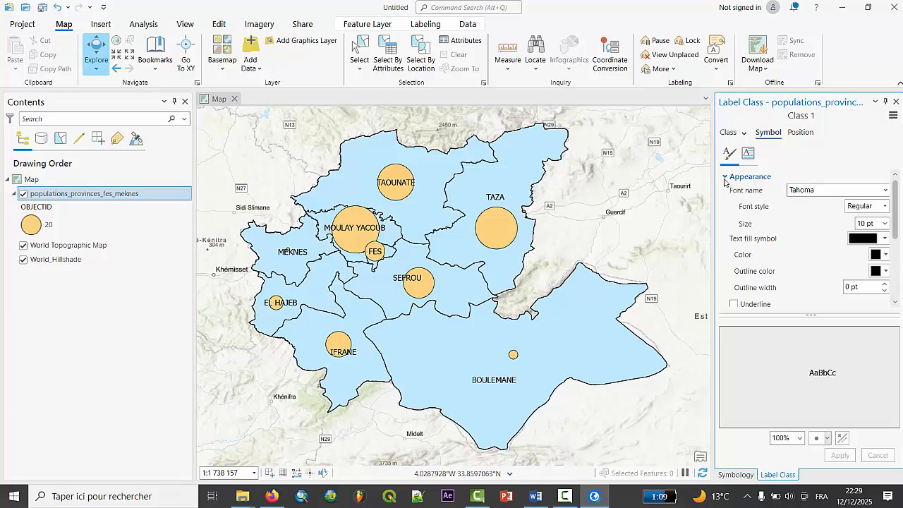
pyautogui.click(883, 206)
pyautogui.click(875, 235)
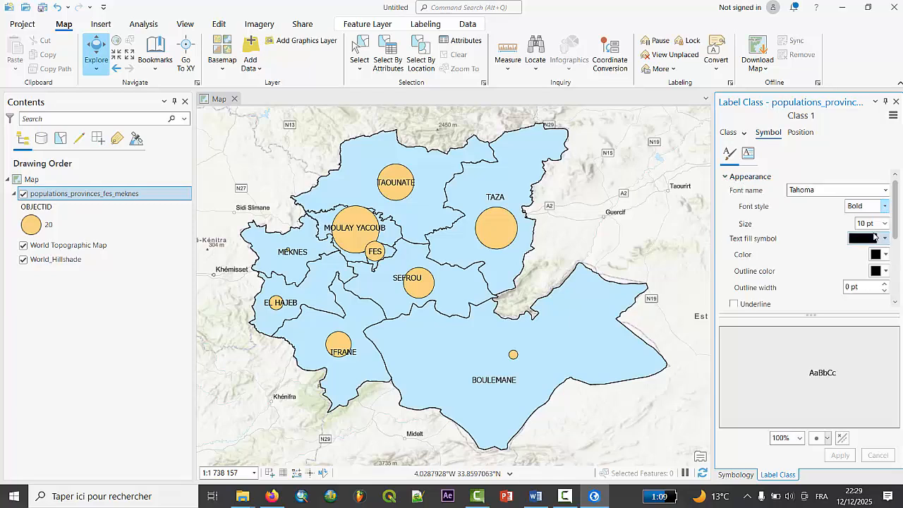
pyautogui.click(725, 177)
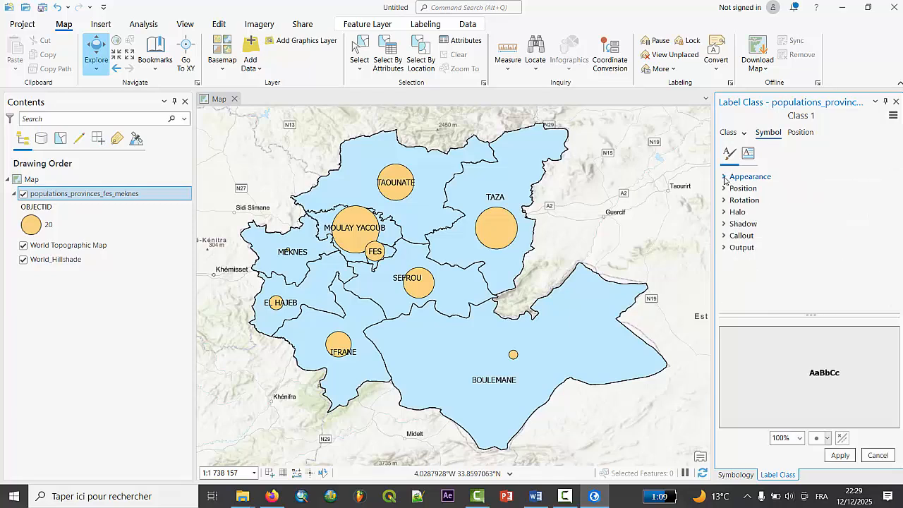
# Give the province labels a white shadow with X and Y offsets of 1 pt and apply the label symbol changes.
pyautogui.click(724, 223)
pyautogui.click(885, 254)
pyautogui.click(886, 271)
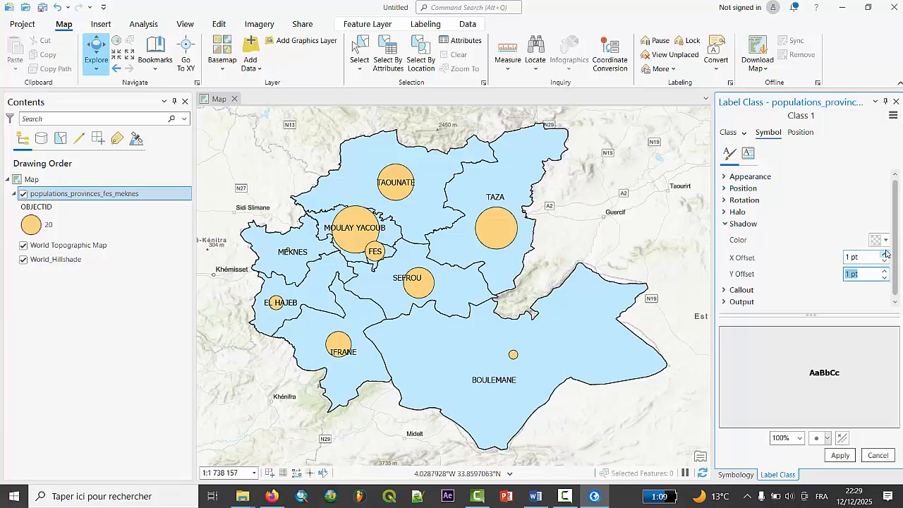
pyautogui.click(886, 240)
pyautogui.click(754, 273)
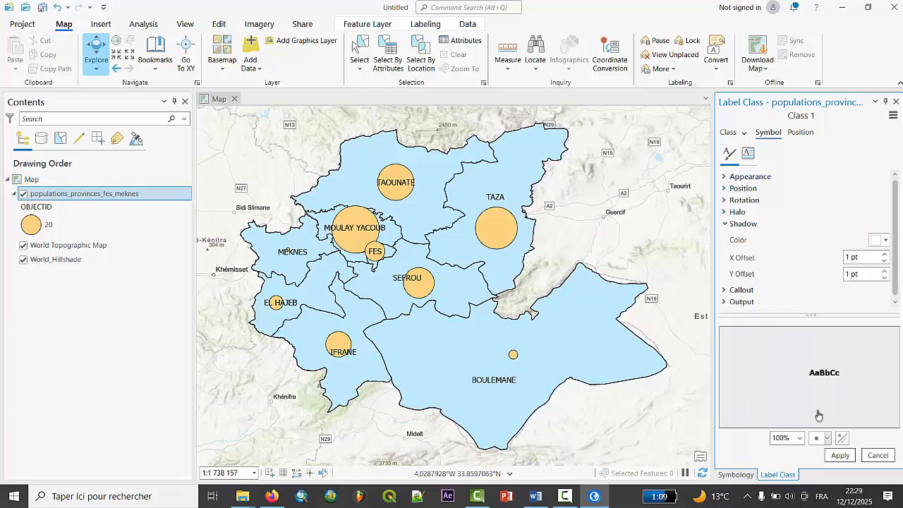
pyautogui.click(840, 455)
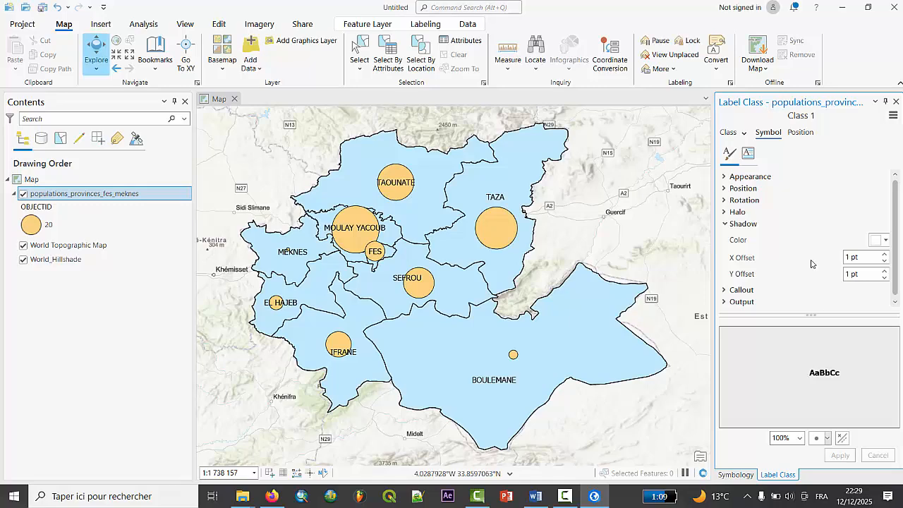
# Identify the Moulay Yacoub province on the map to view its attributes.
pyautogui.moveTo(358, 228); pyautogui.dragTo(367, 212)
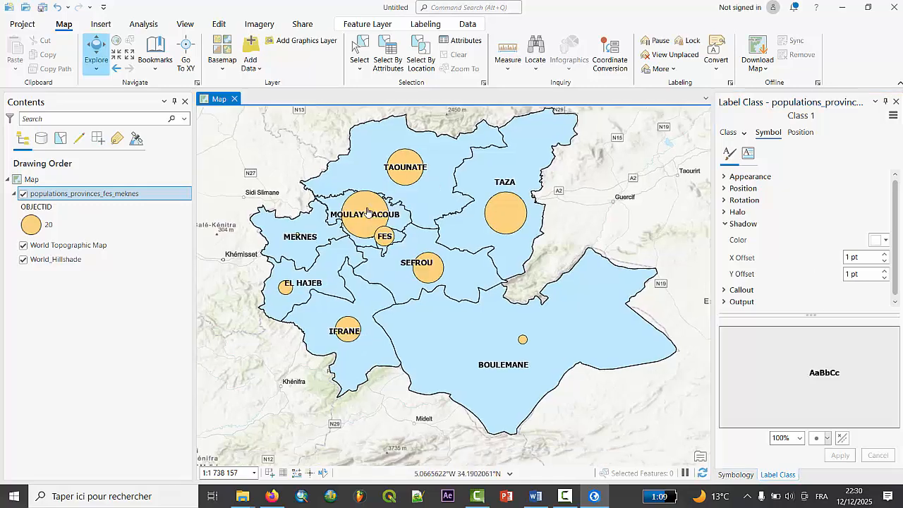
pyautogui.click(367, 211)
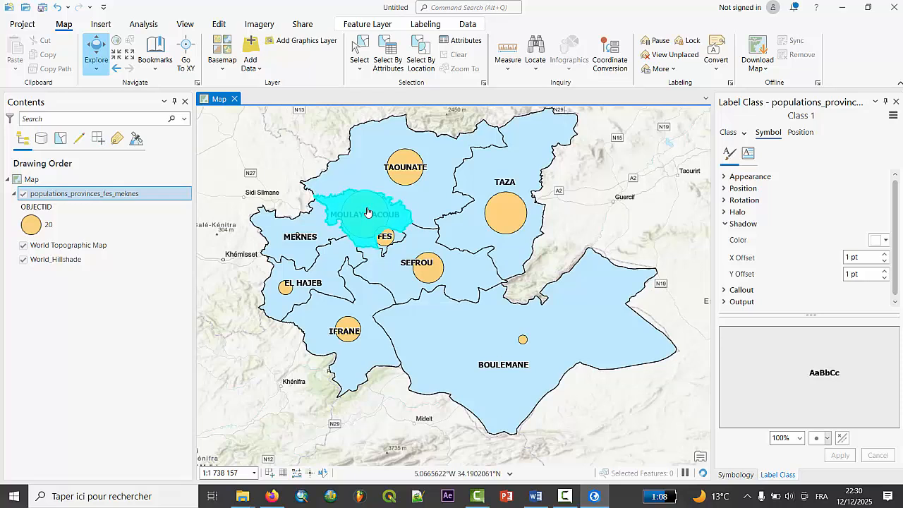